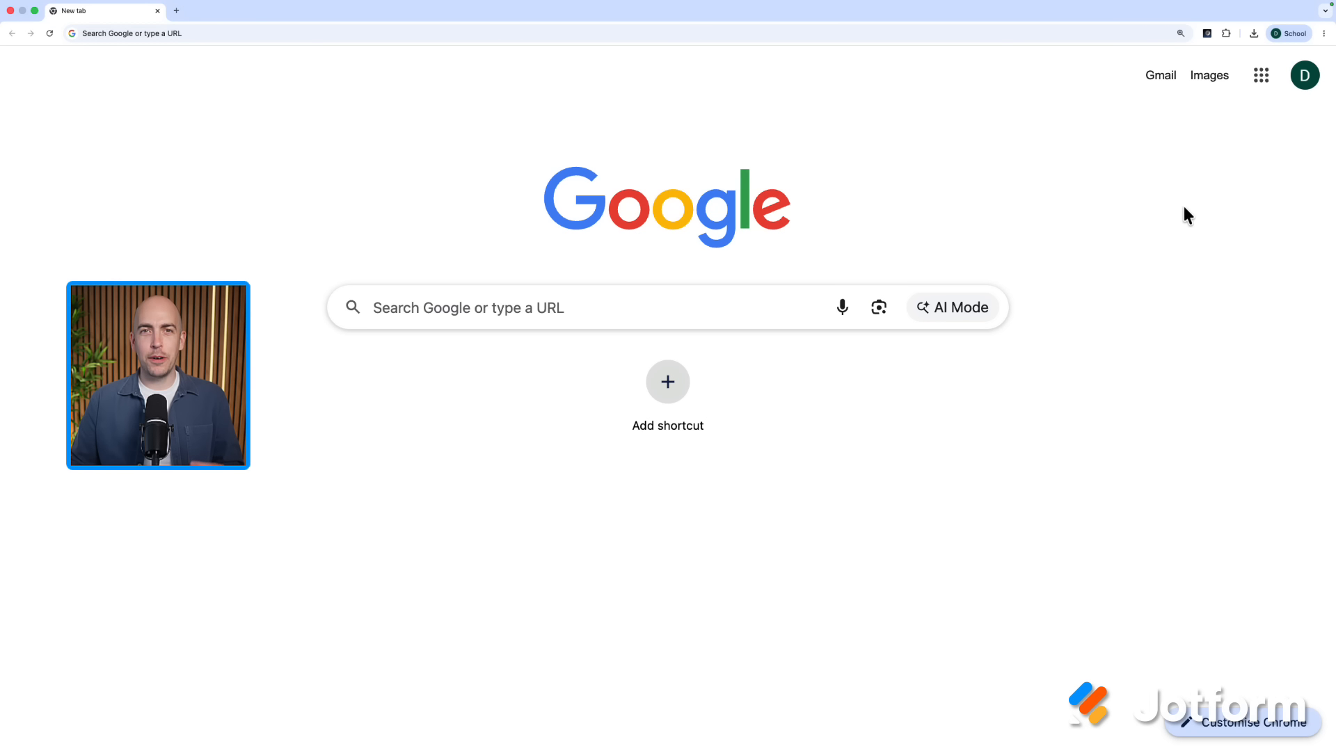
Step: Load drive.google.com in Chrome from the Google apps launcher
left_click(1262, 77)
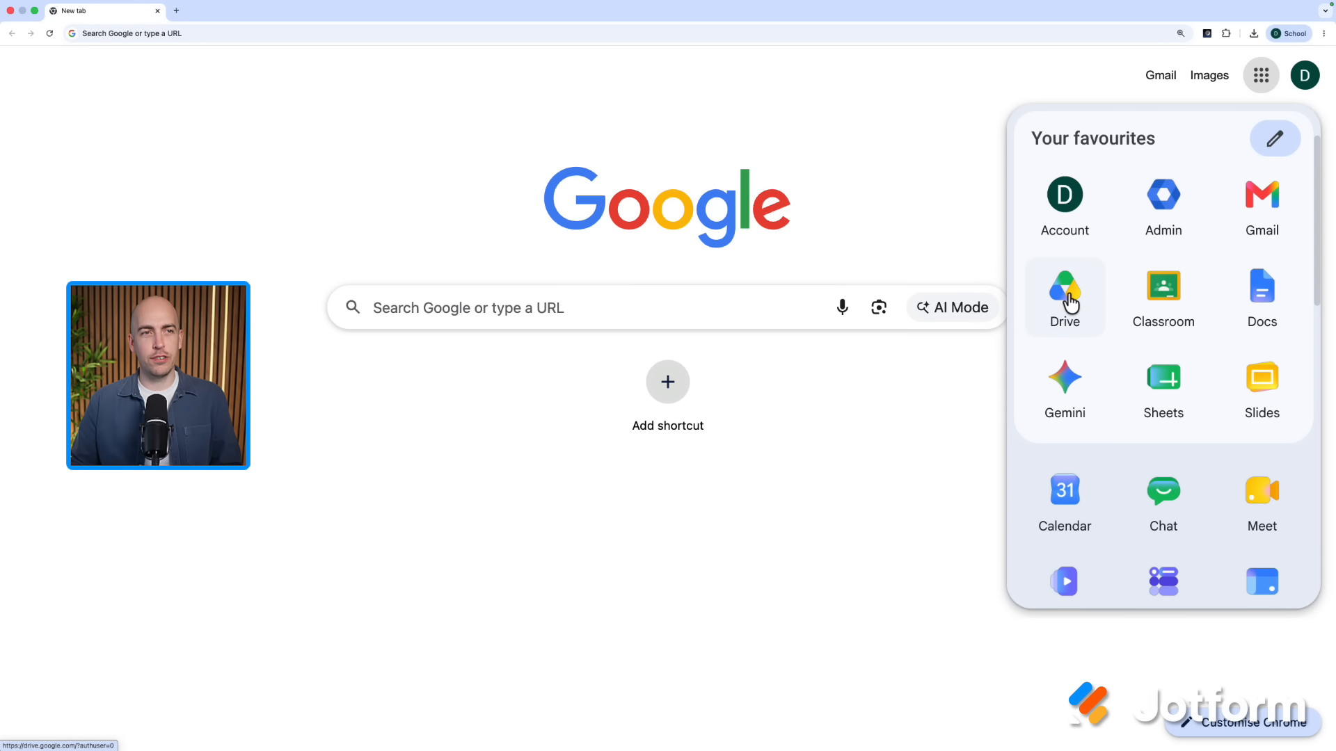
left_click(537, 307)
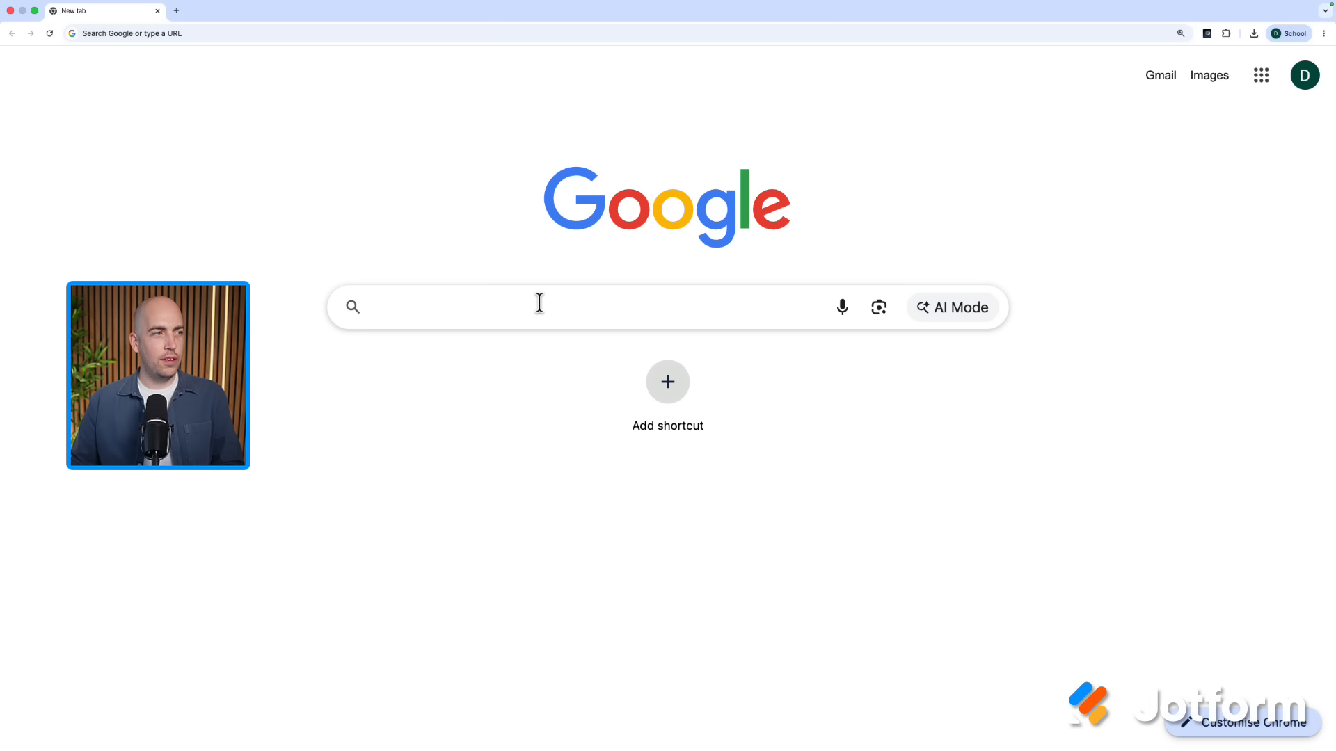
type("drive.google.com")
key("Return")
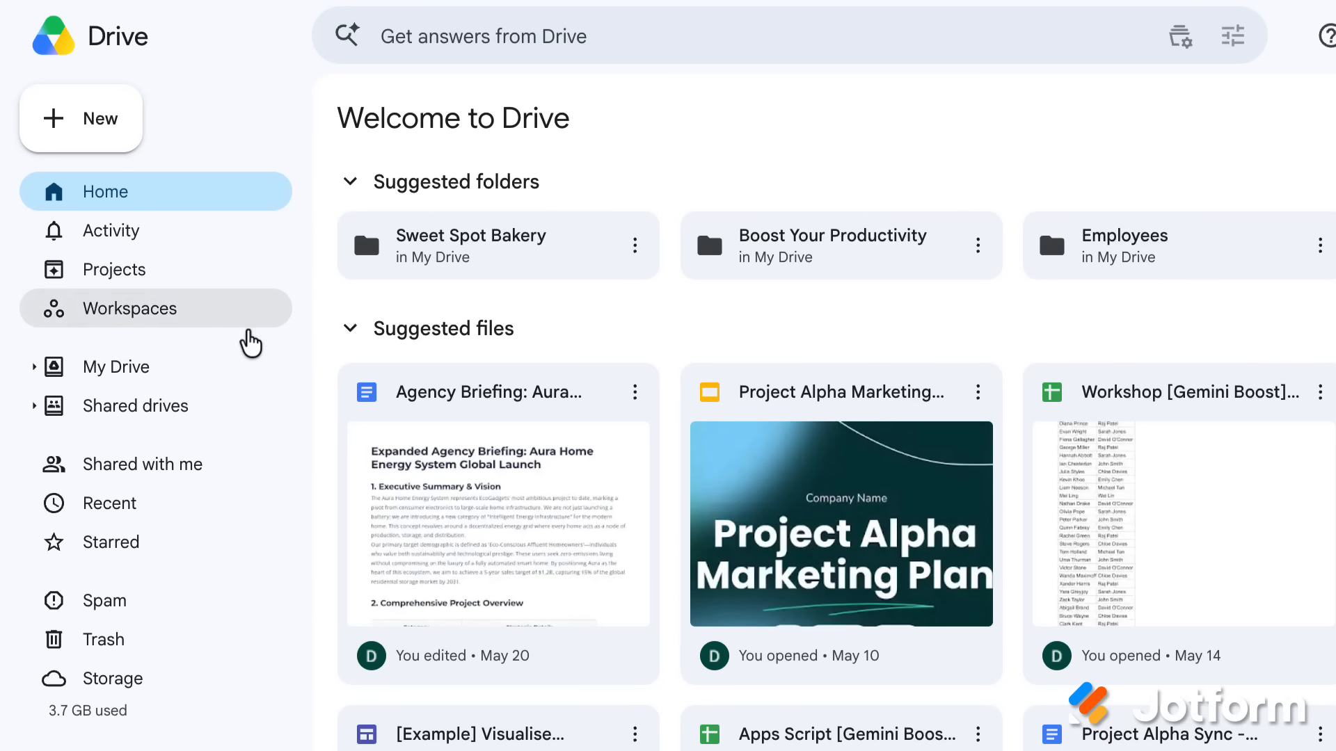
Step: Browse My Drive, Shared with me and Recent, ending on Starred with only Shared Materials
left_click(172, 383)
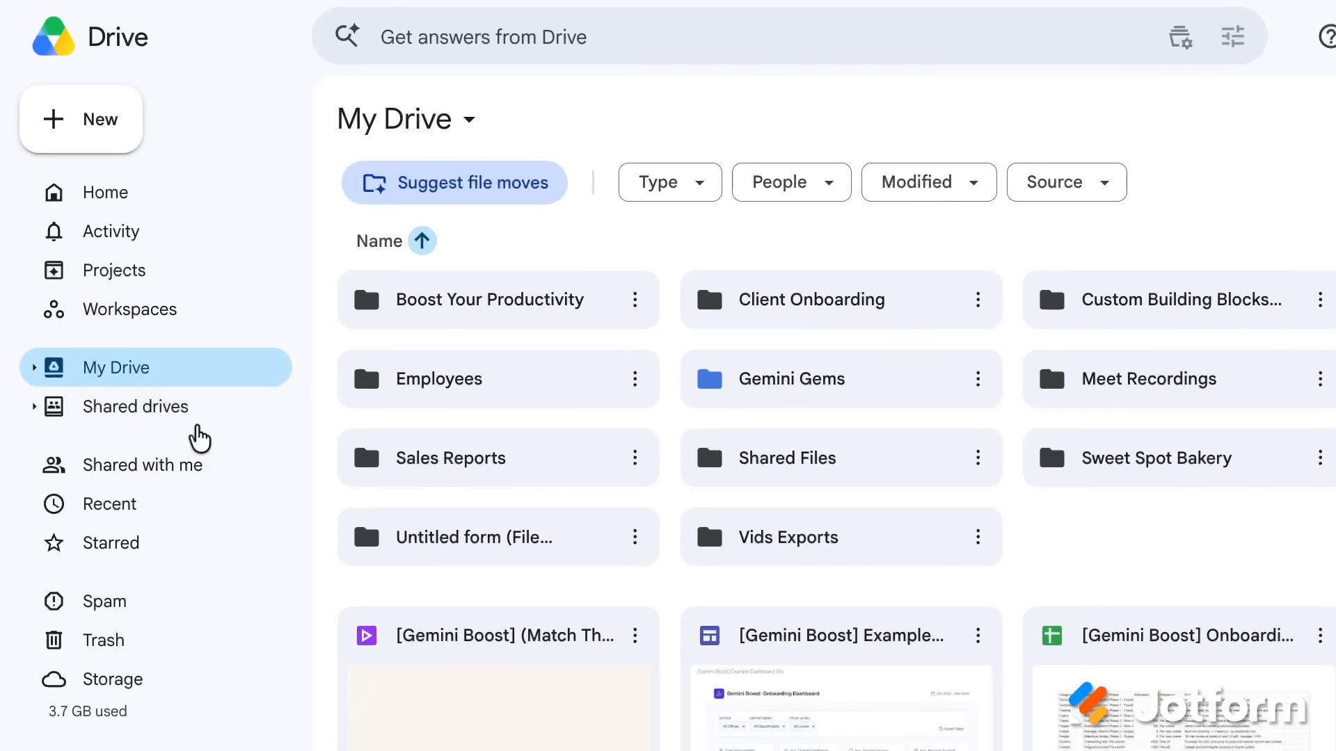
left_click(231, 480)
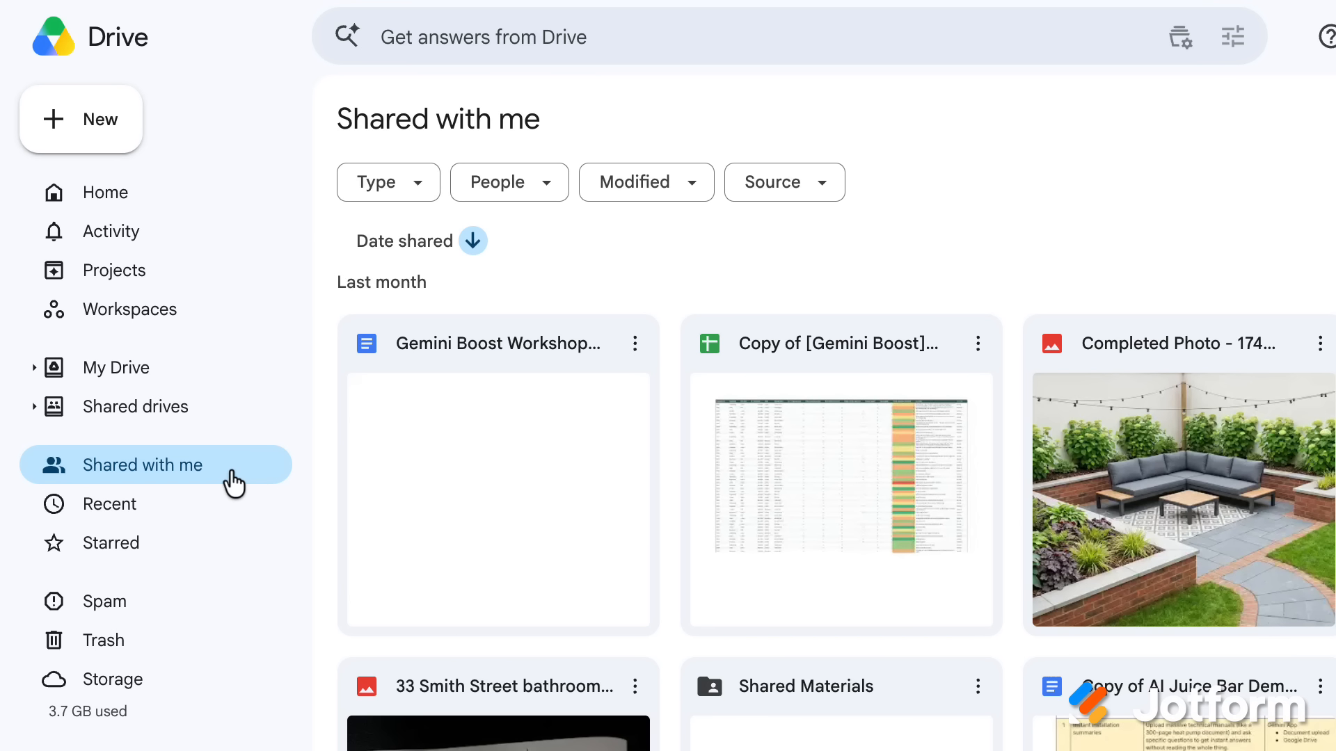
left_click(231, 527)
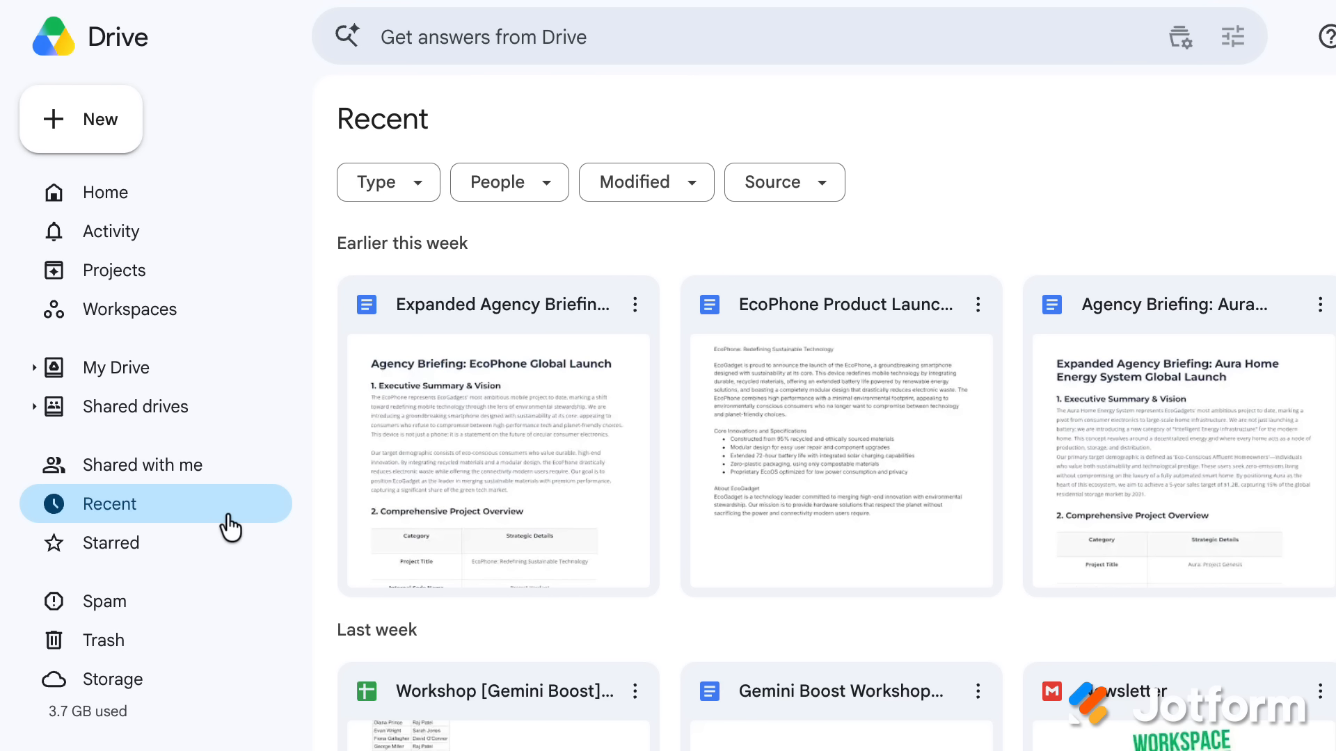
left_click(231, 565)
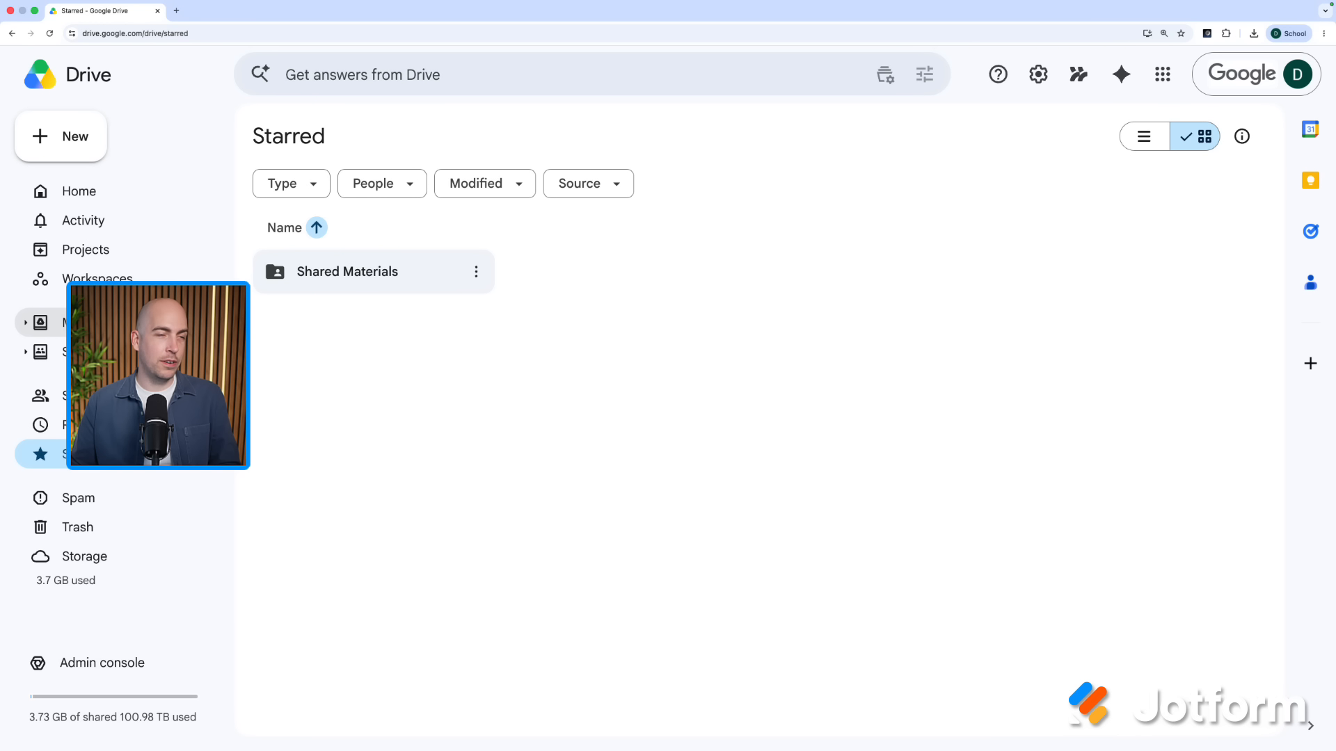
Step: Star the Gemini Boost onboarding spreadsheet in My Drive through Organize > Add to starred
left_click(90, 322)
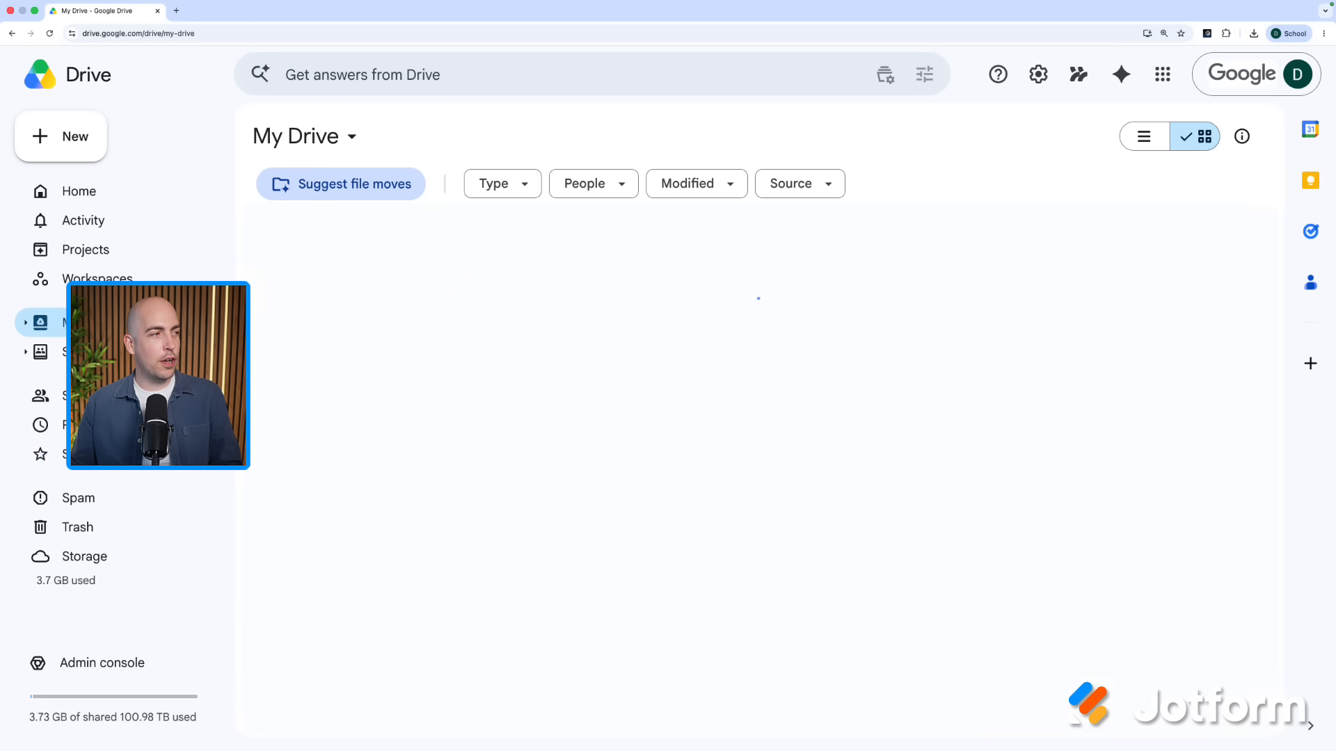
scroll(826, 461, "down", 3)
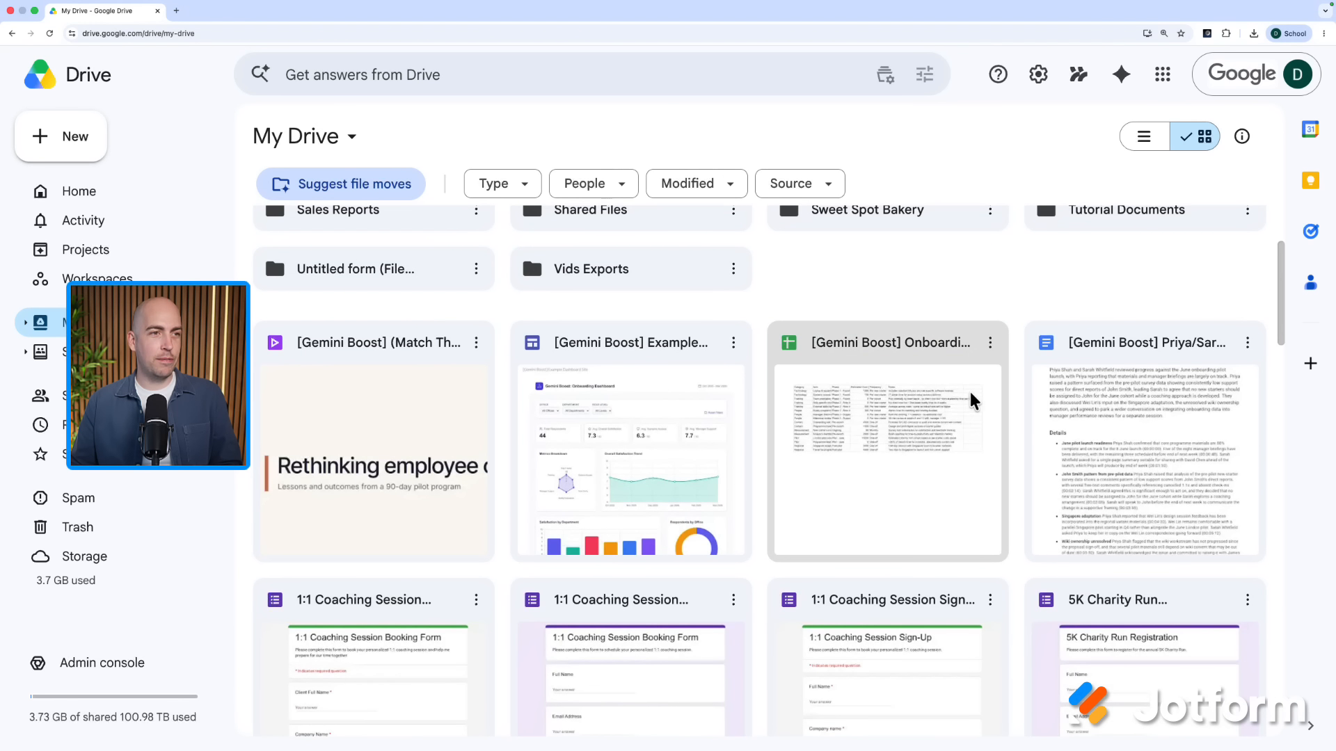
right_click(897, 426)
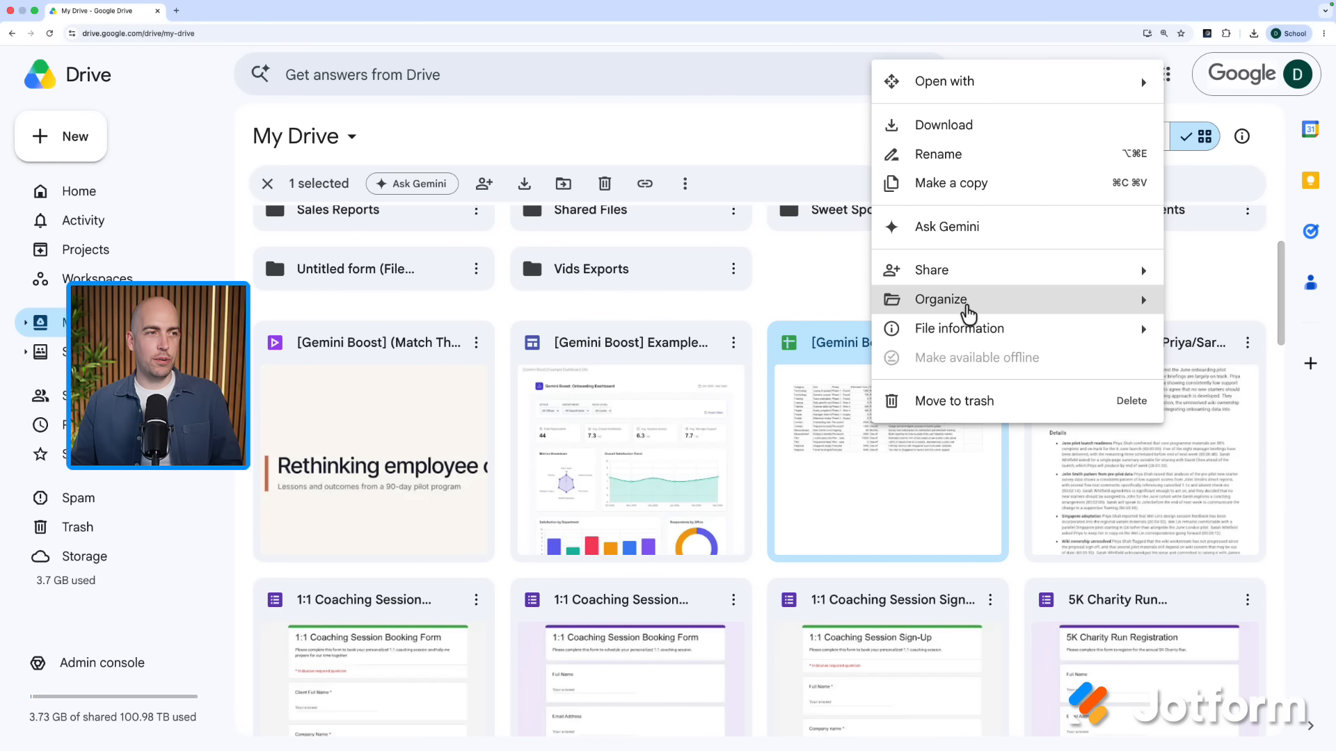
mouse_move(965, 307)
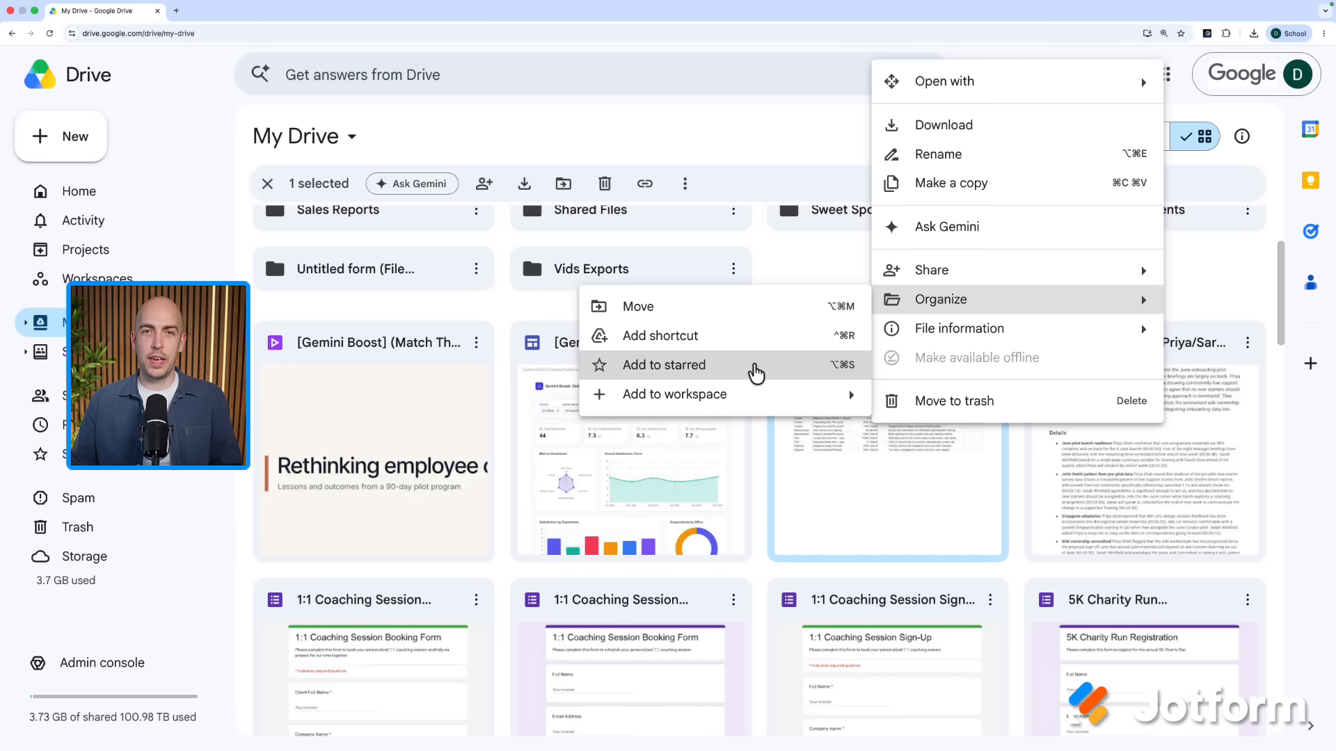
left_click(755, 373)
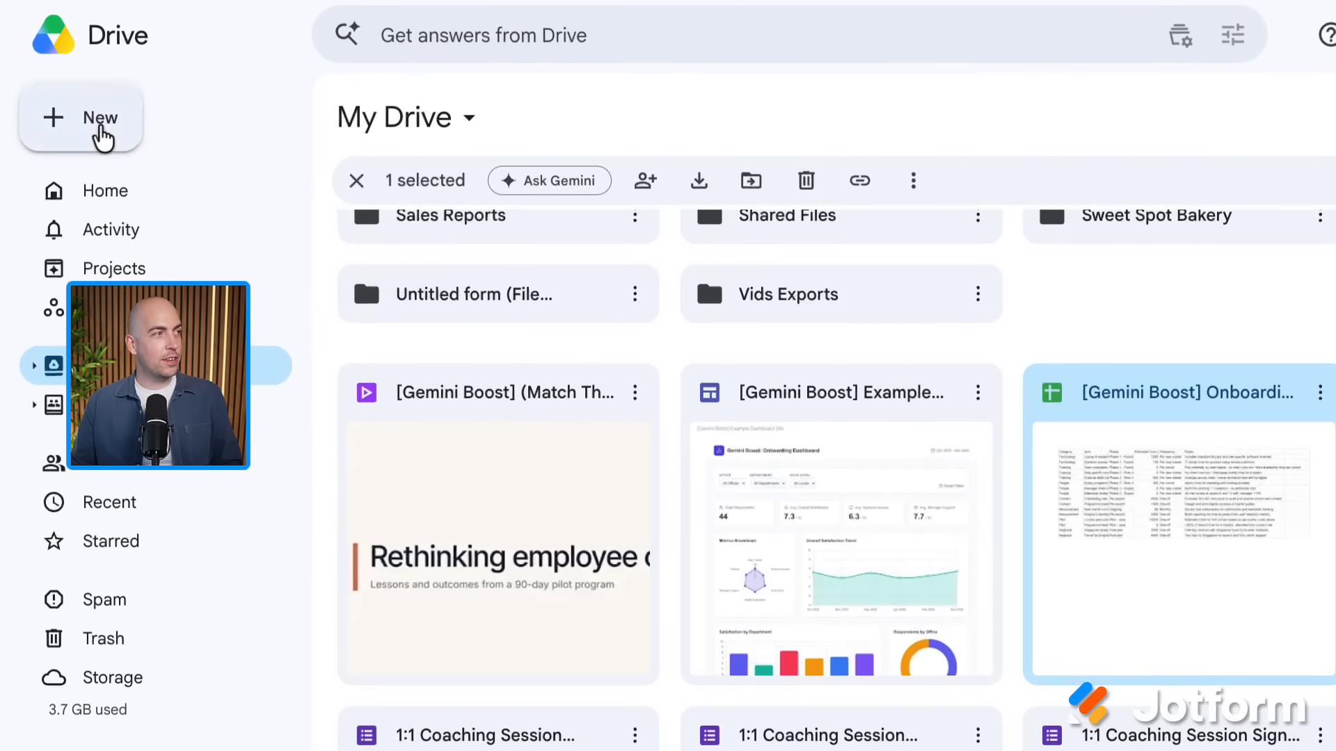
Step: Drag Jotform-for-Beginners-Volume-1.pdf from the desktop into My Drive and confirm its location
left_click(64, 137)
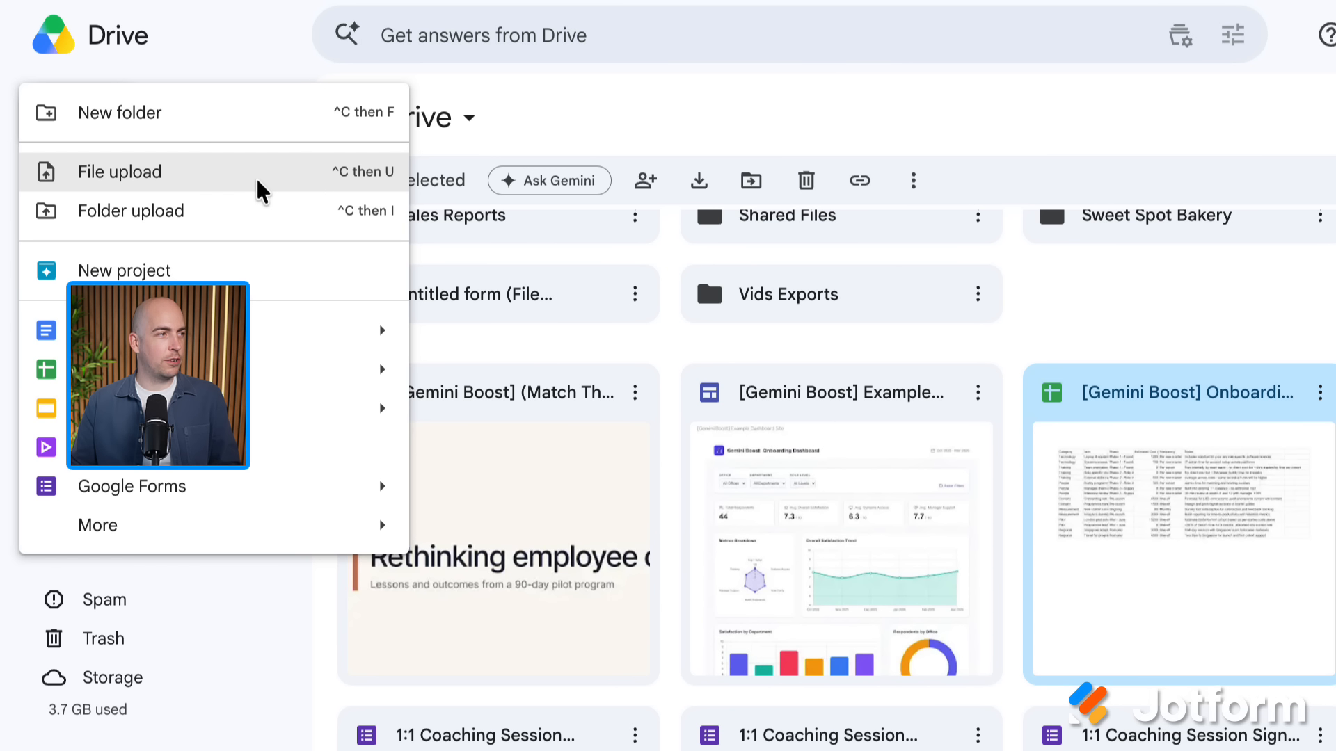
left_click(258, 183)
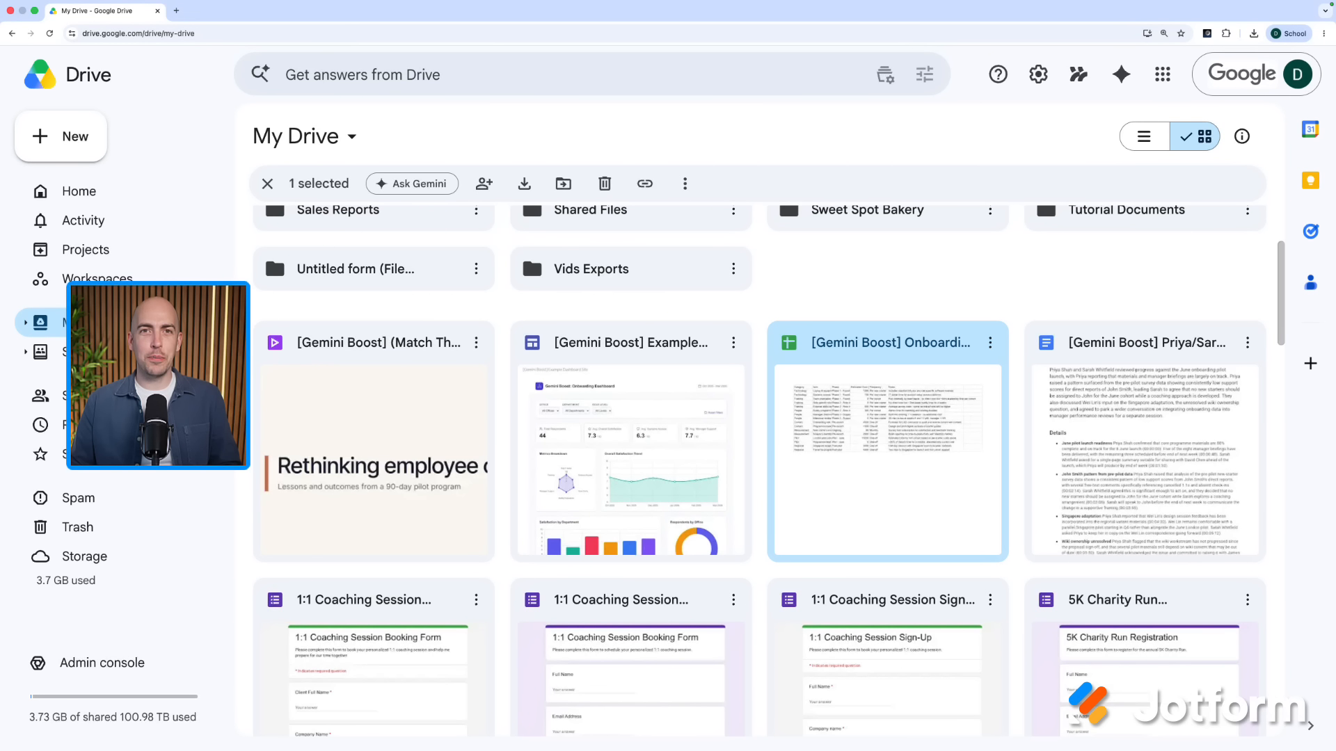
left_click_drag(1315, 292, 685, 383)
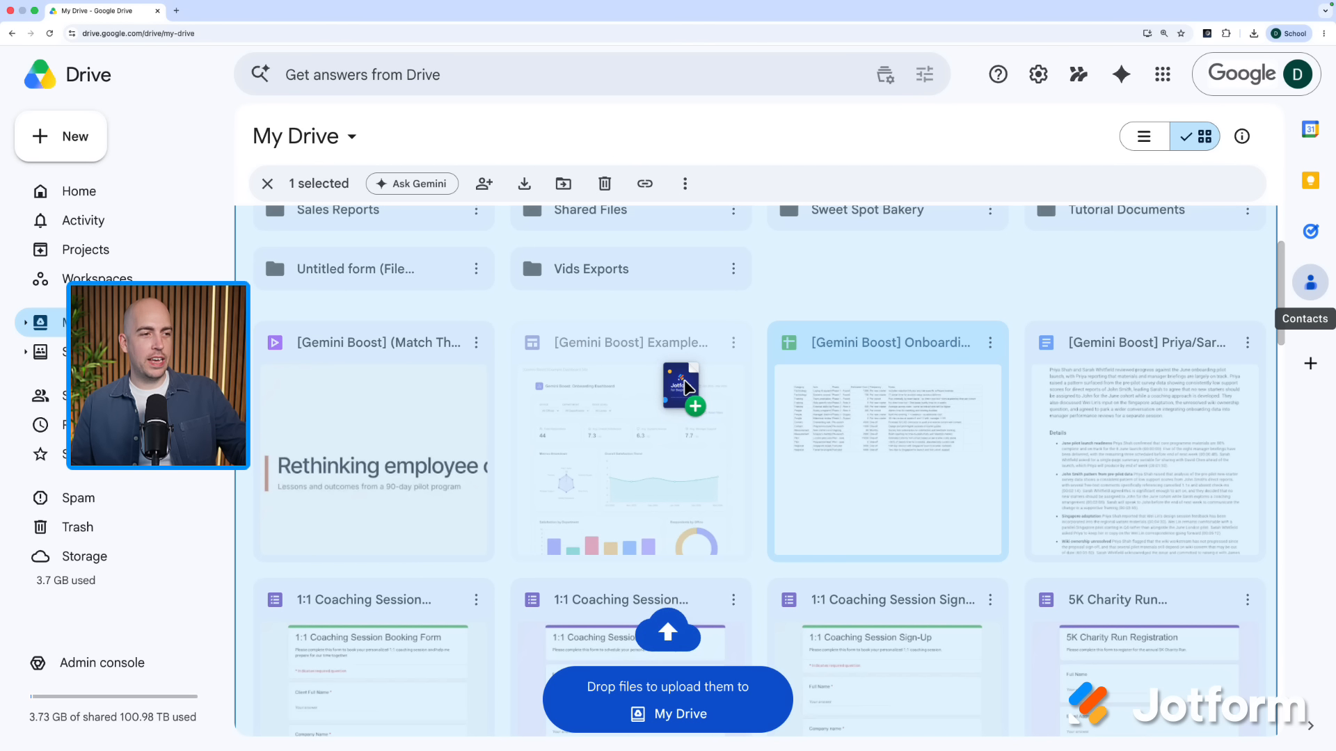
left_click_drag(686, 385, 686, 387)
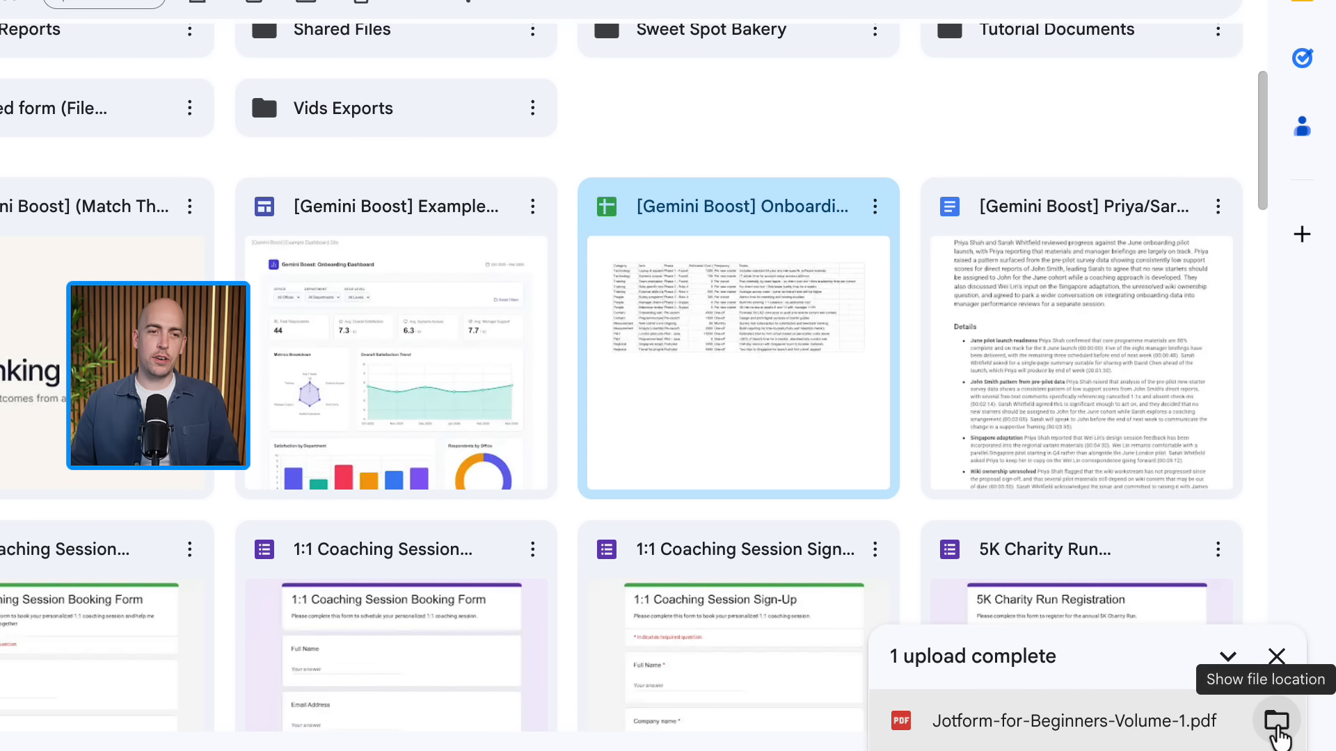
left_click(1277, 724)
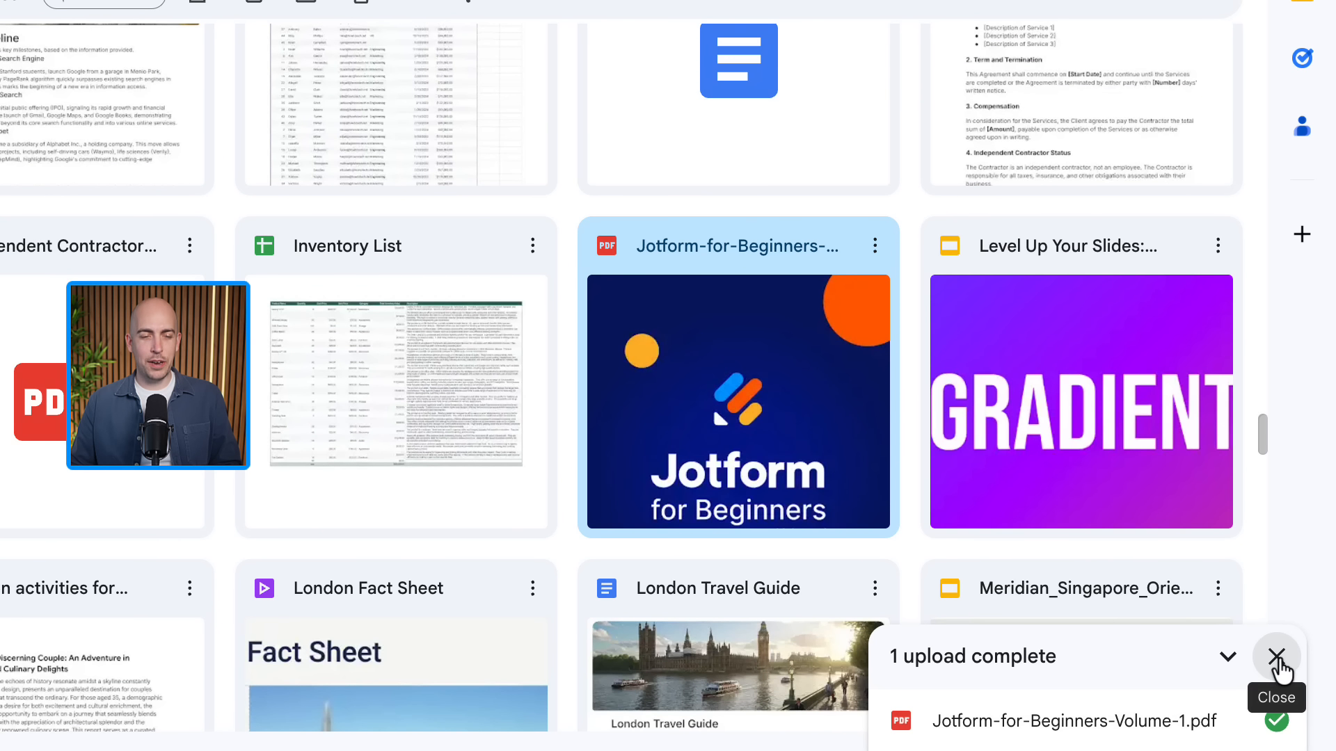
left_click(1277, 657)
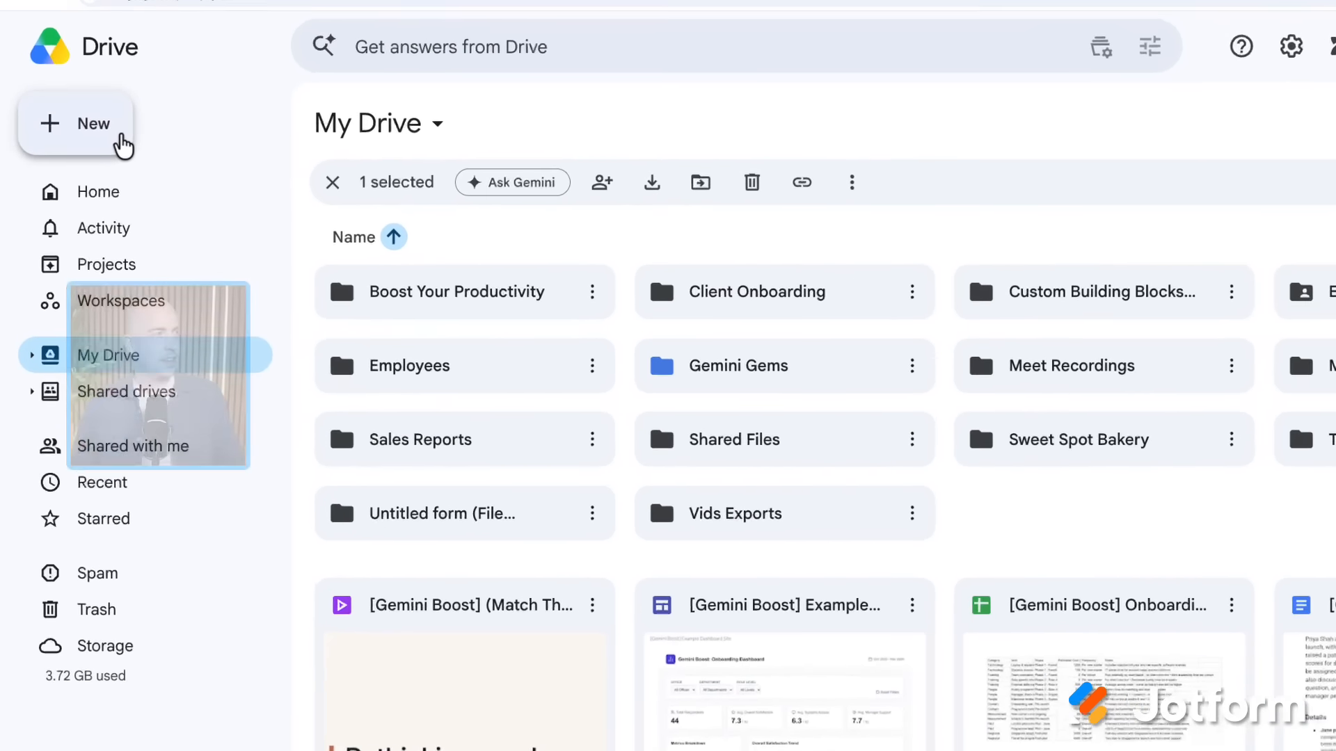
Step: Create a new folder named Jotform in My Drive
left_click(97, 150)
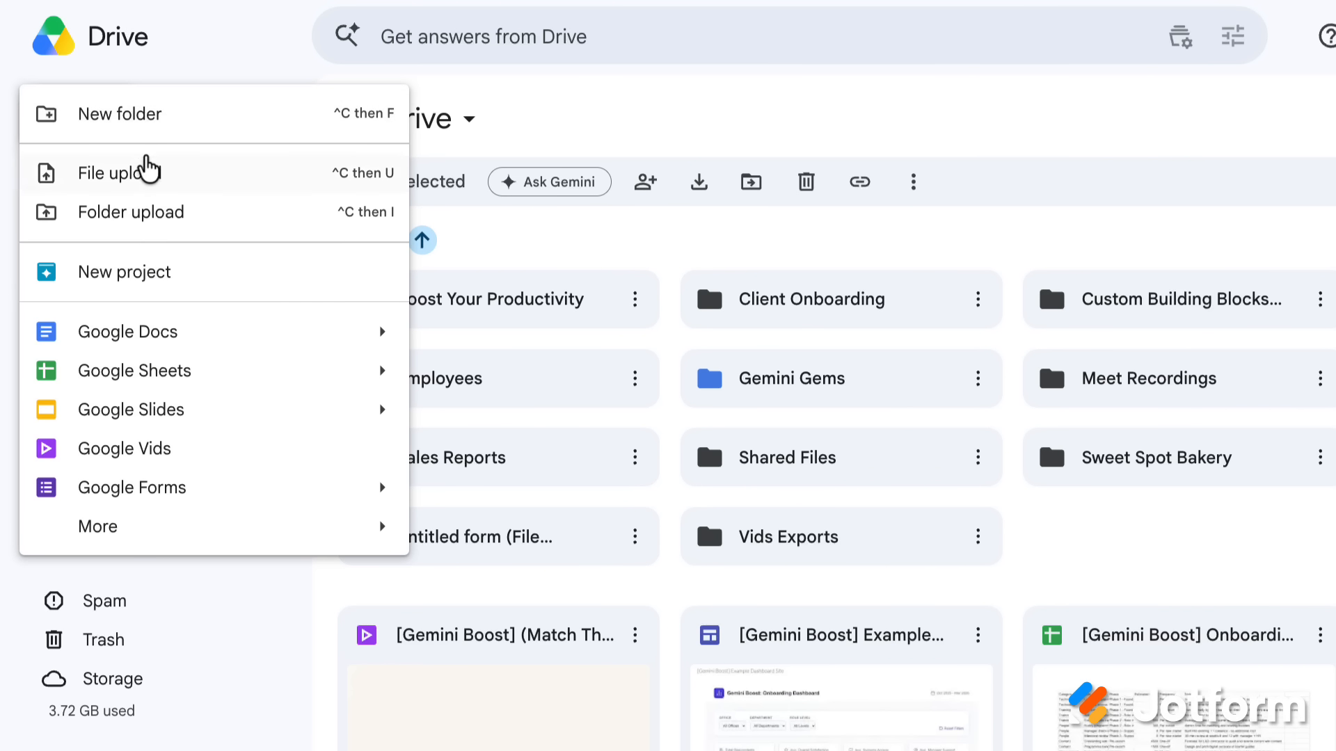
mouse_move(139, 340)
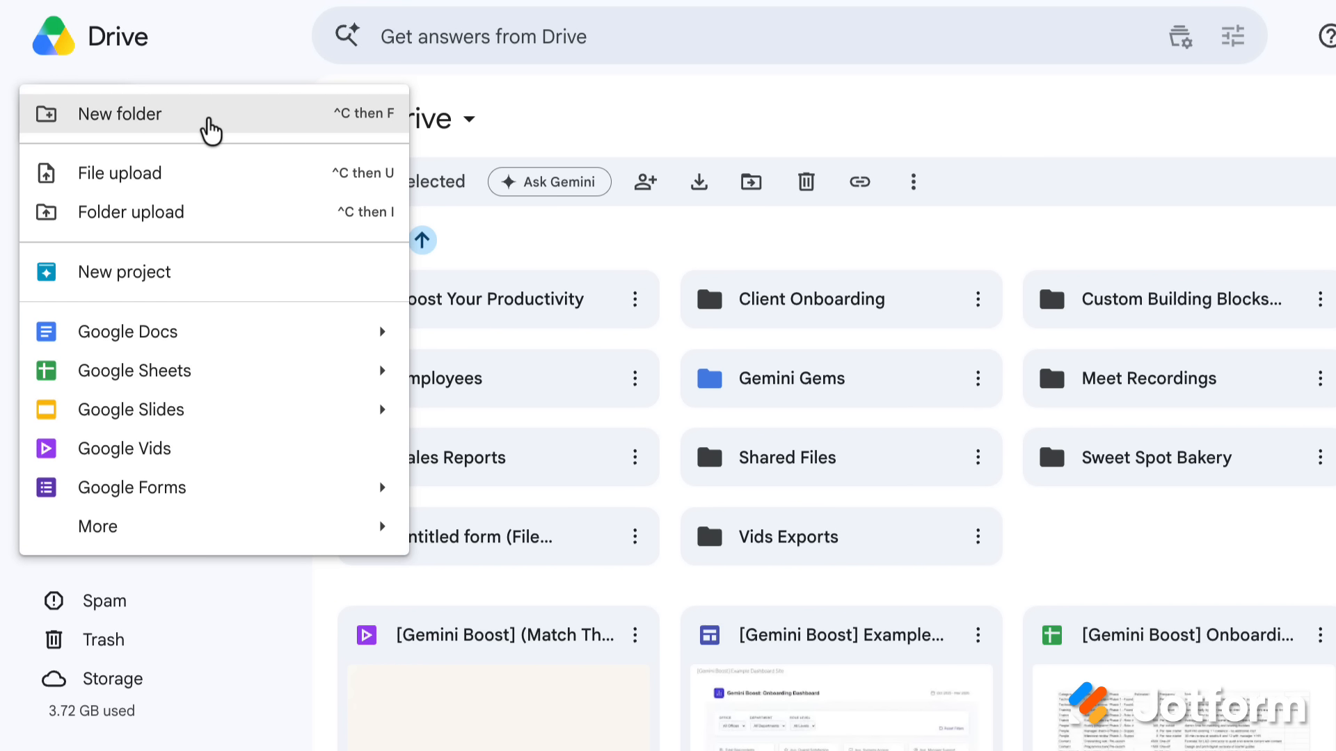
left_click(170, 127)
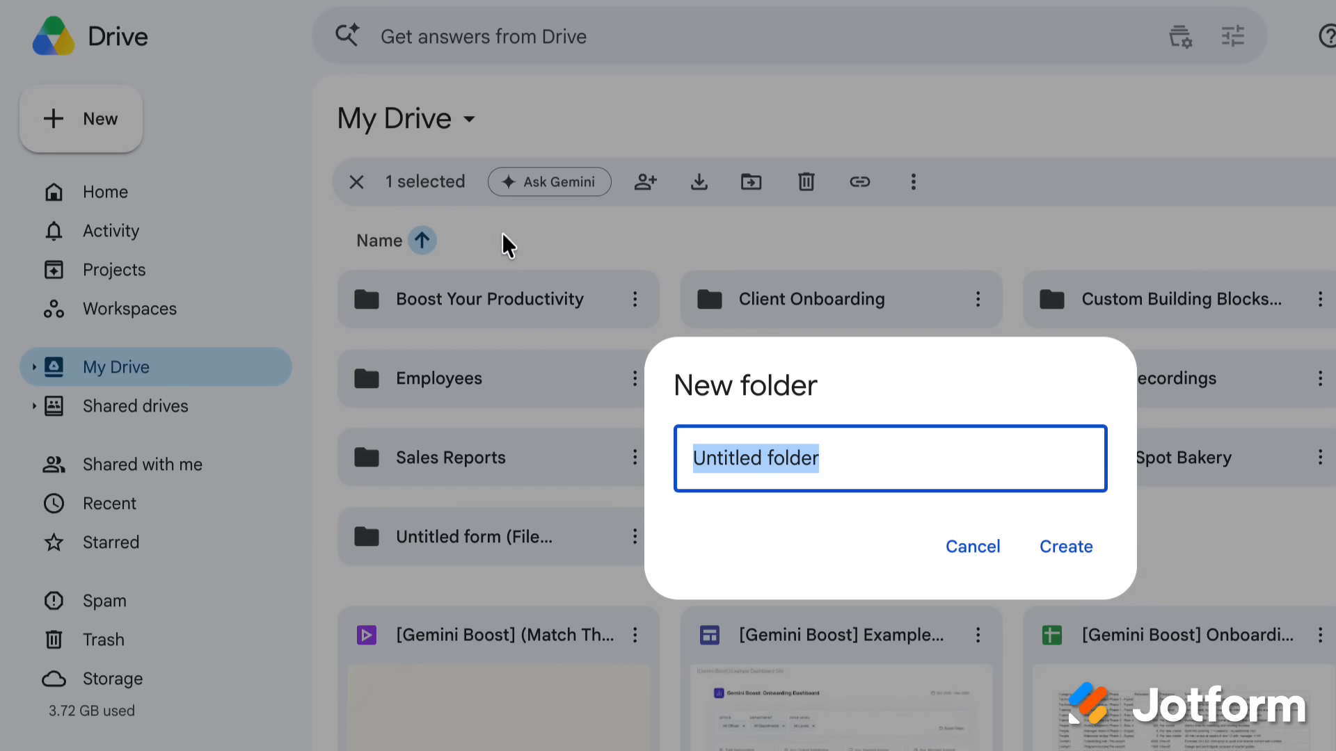
type("Jotform")
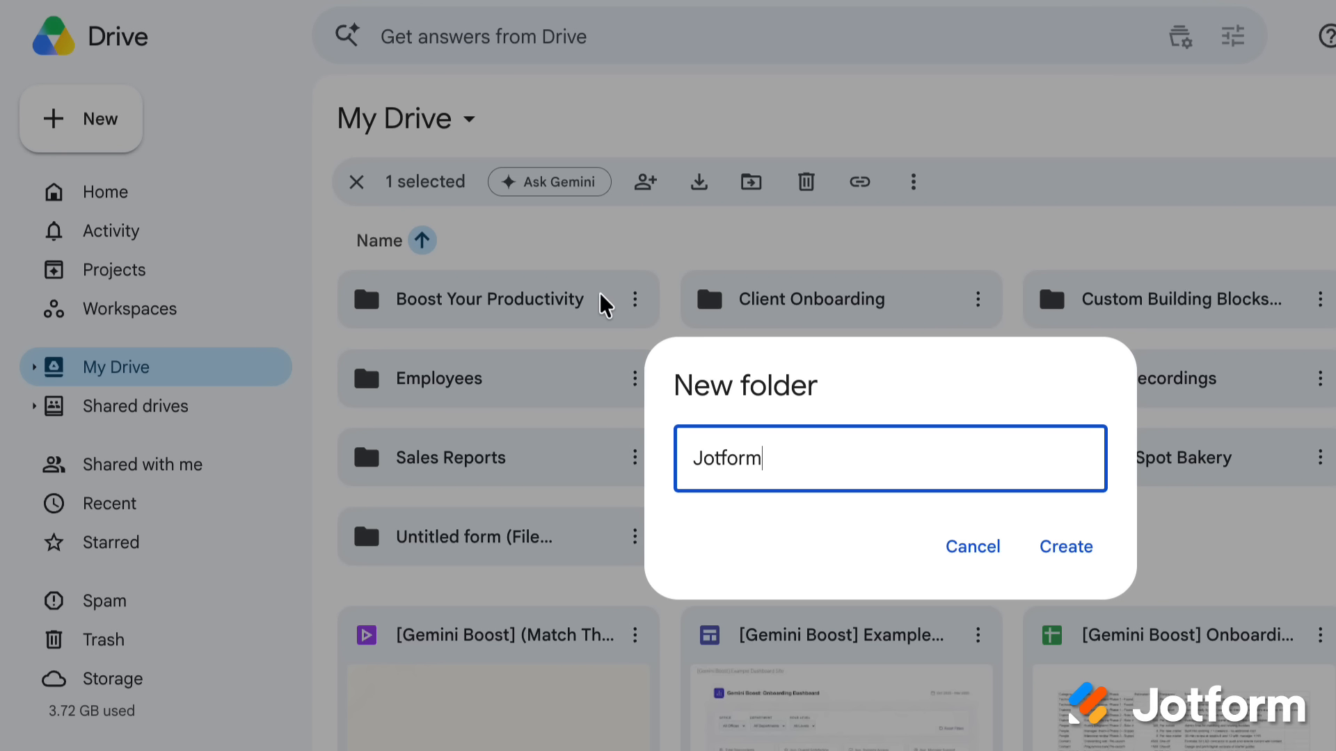
left_click(1072, 546)
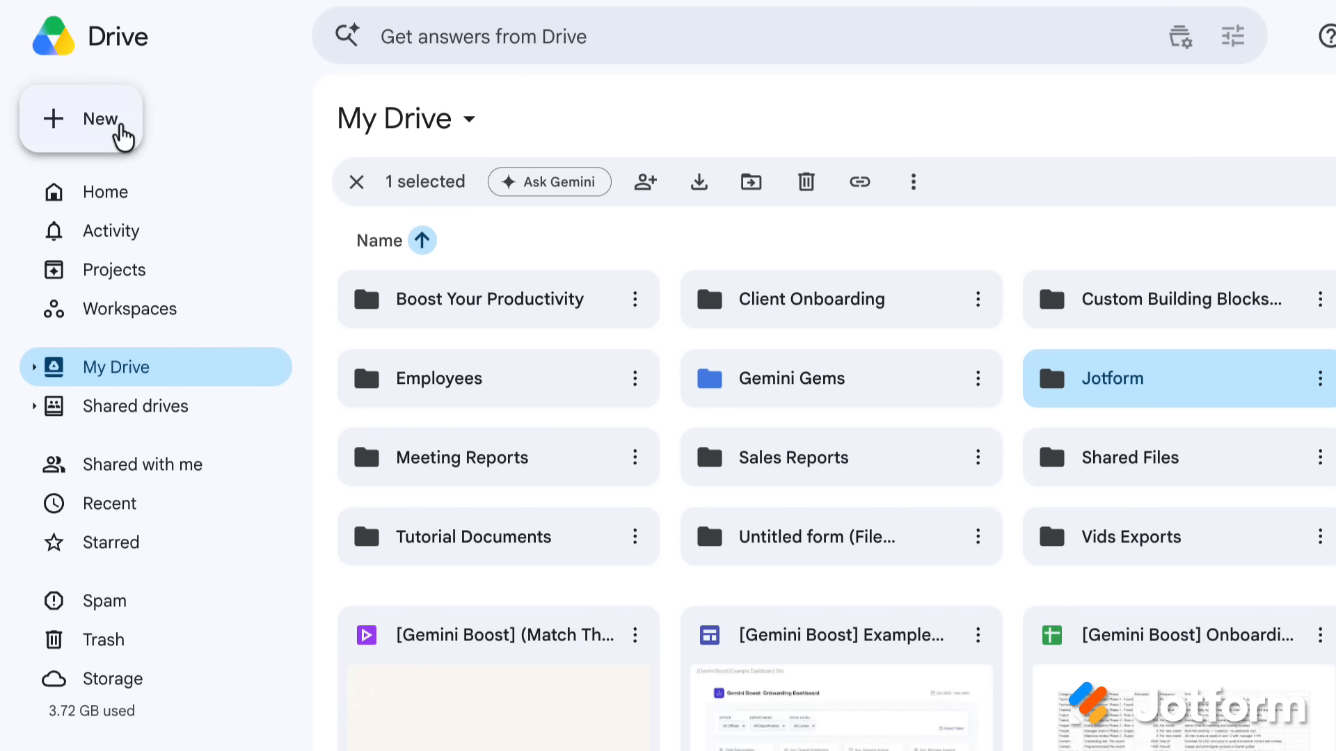
left_click(120, 134)
mouse_move(211, 345)
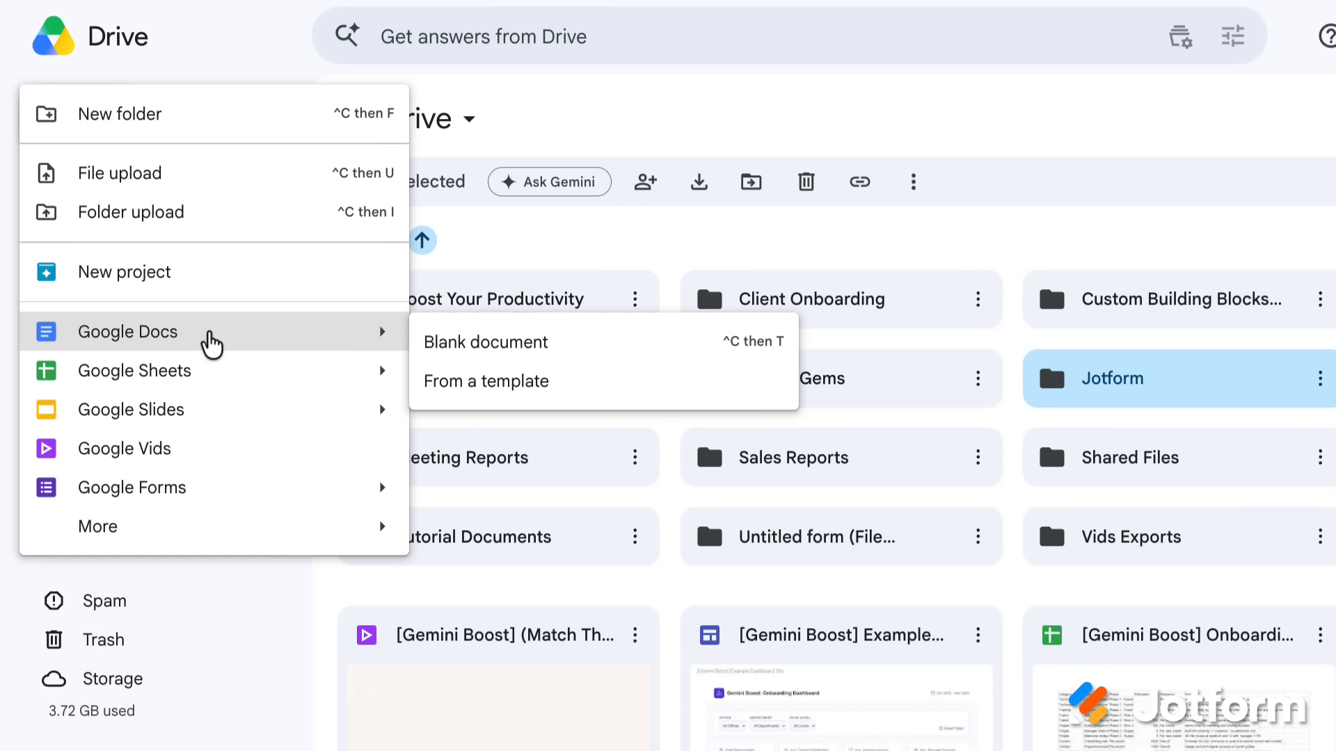
mouse_move(264, 383)
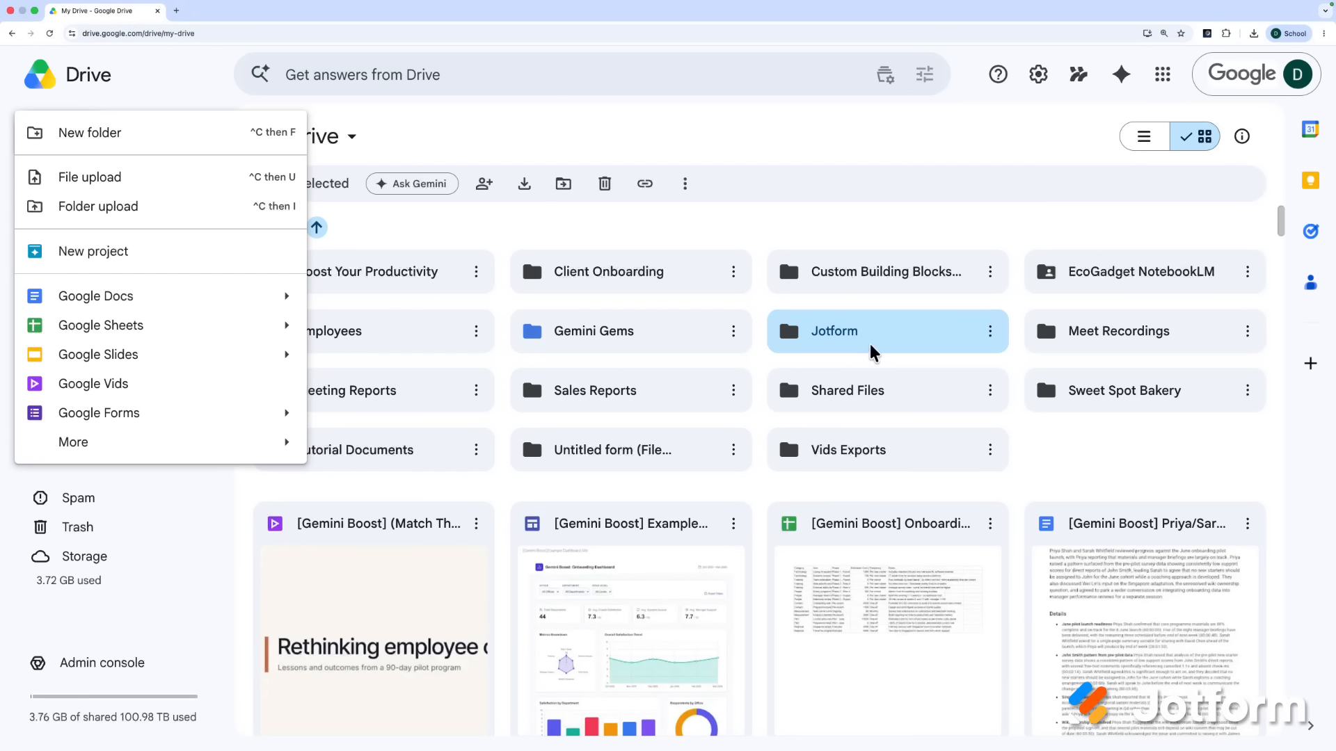
Step: Create a blank Google Sheets spreadsheet, Form Responses, inside the Jotform folder
double_click(873, 352)
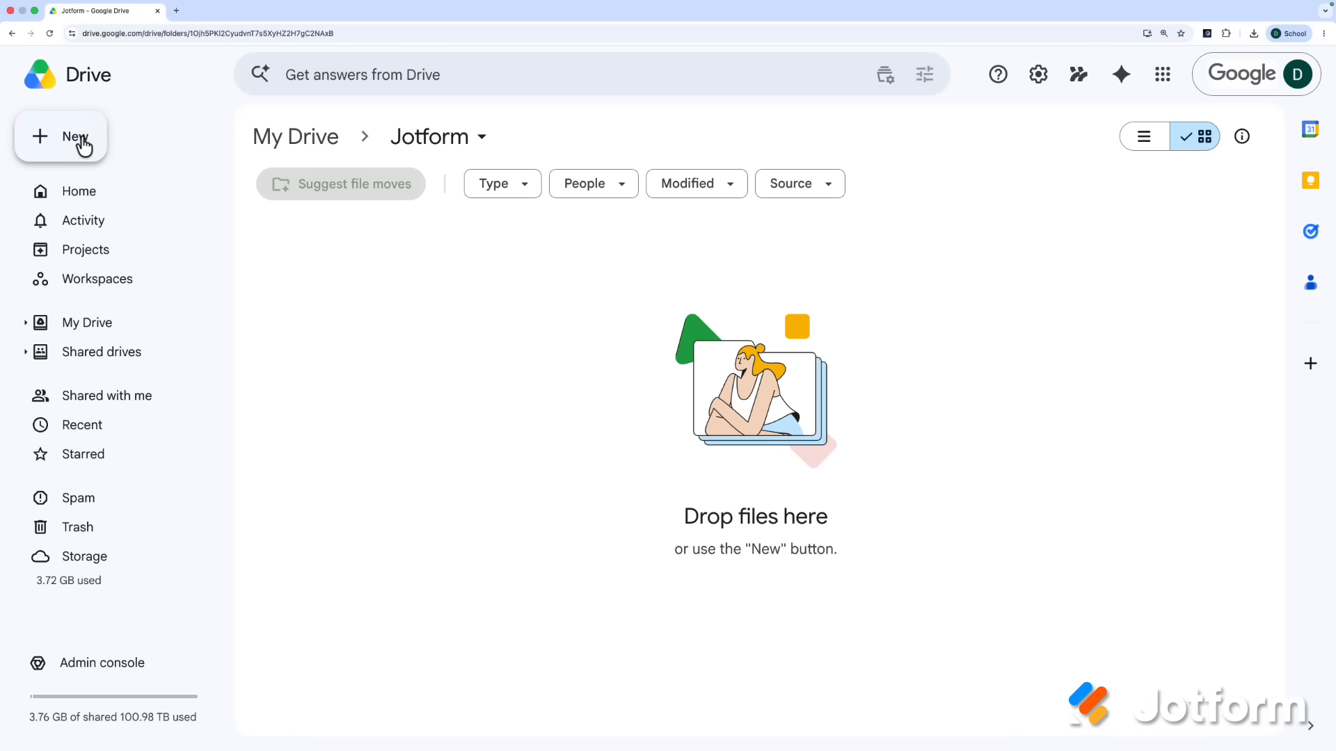
left_click(78, 140)
left_click(126, 340)
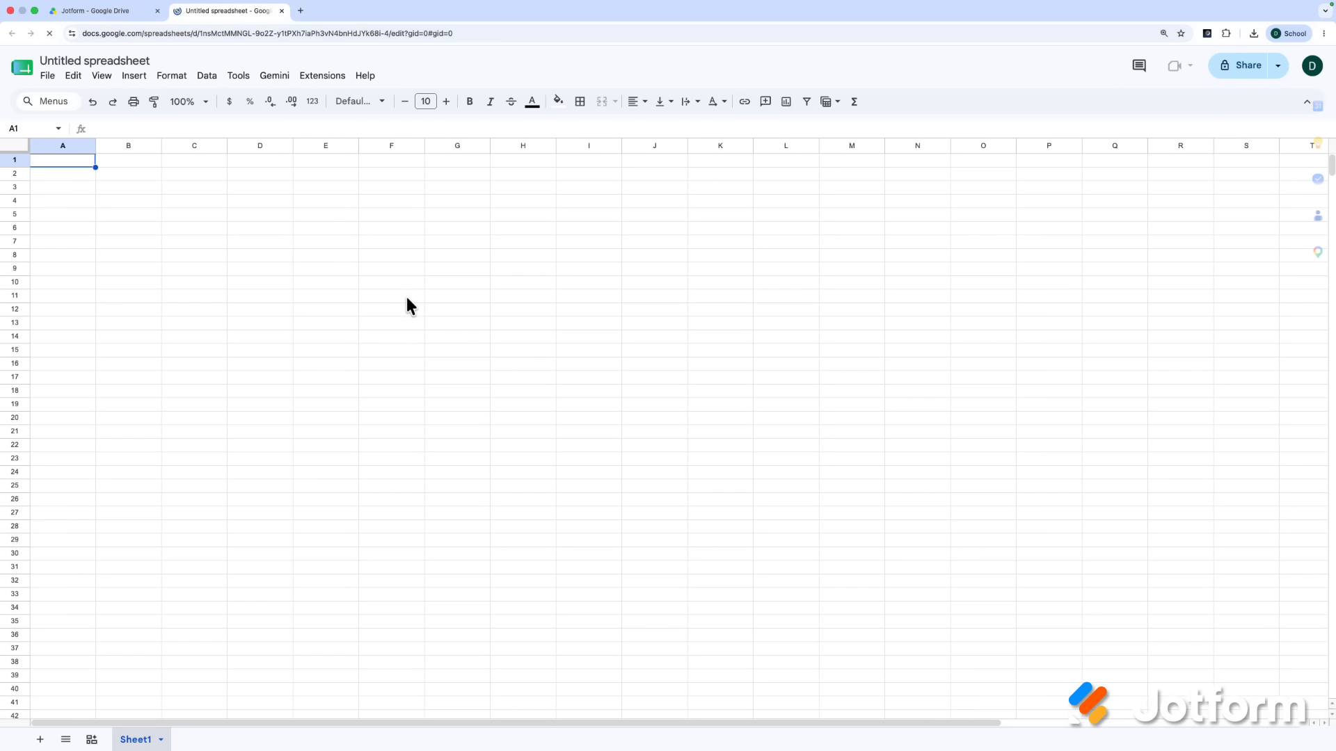
left_click(106, 15)
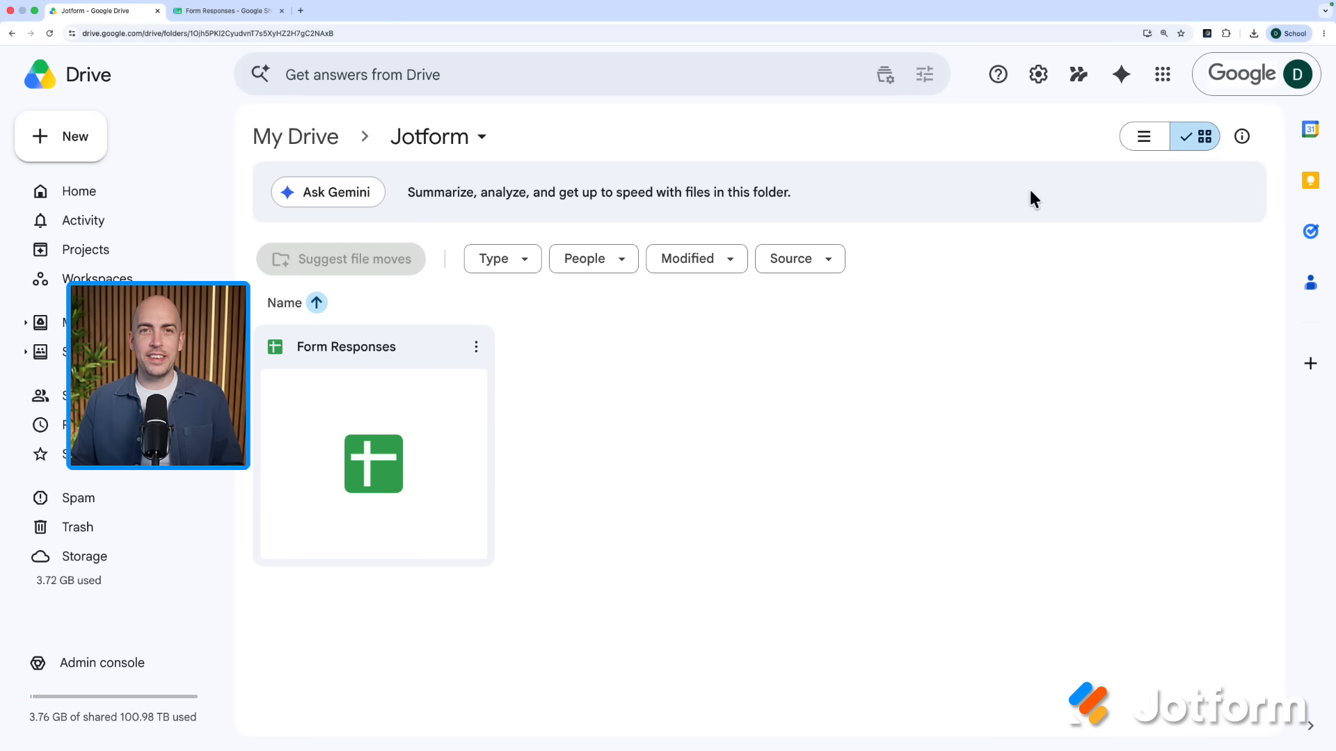
Step: Drag the Form Responses spreadsheet out of Jotform onto My Drive
left_click(433, 412)
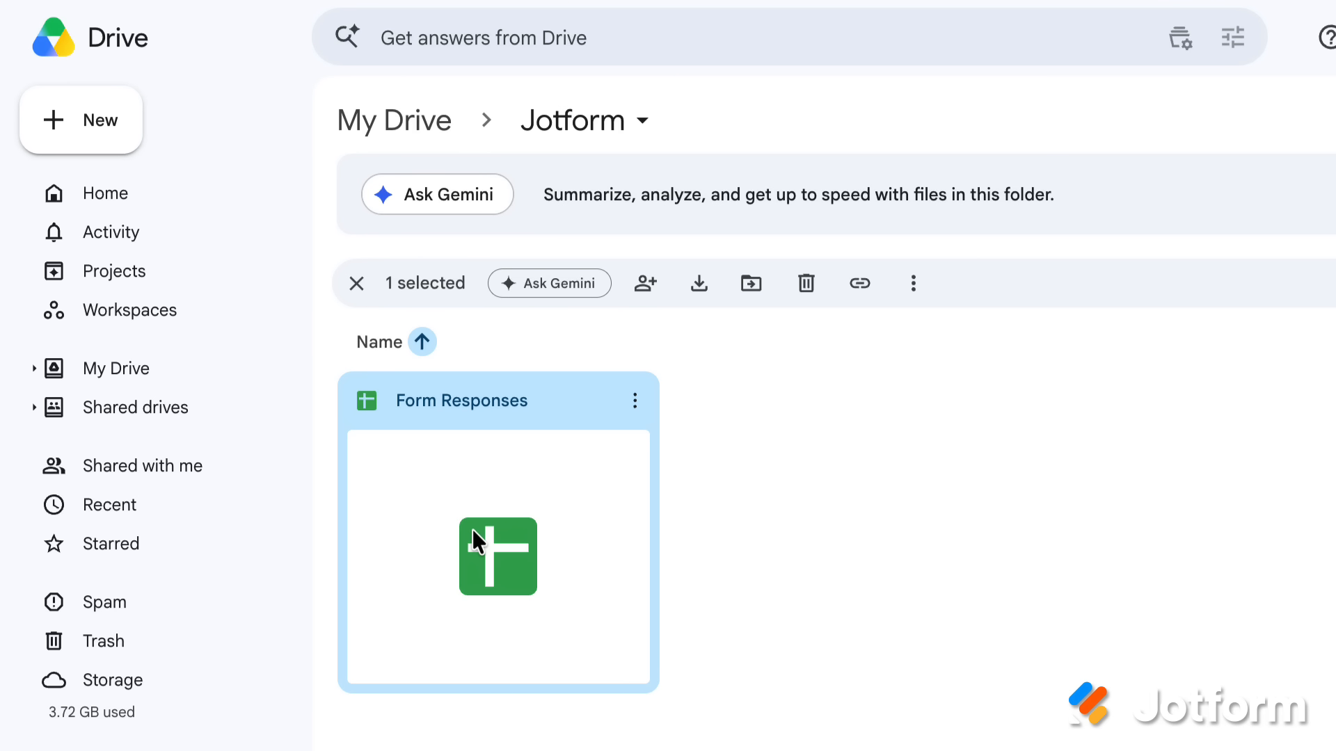
left_click_drag(648, 431, 192, 370)
left_click_drag(193, 379, 172, 304)
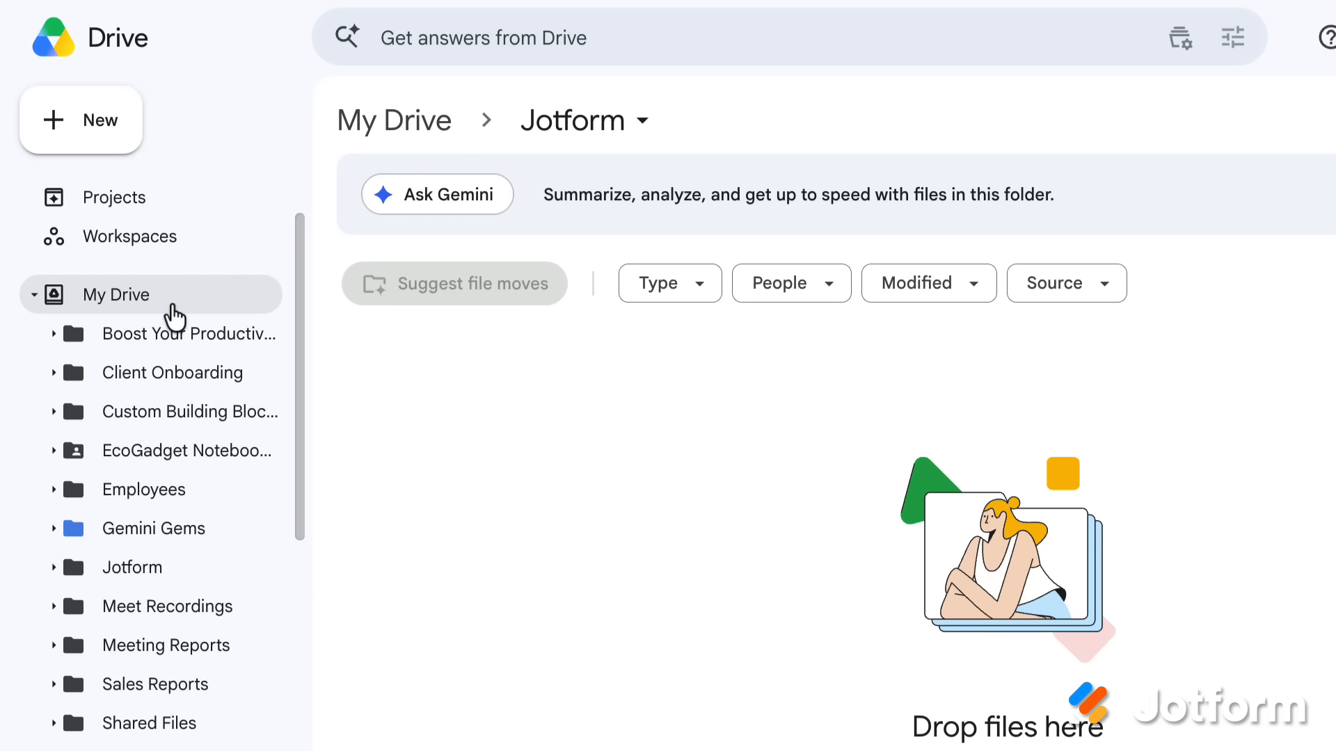
Step: Switch My Drive from grid to list layout showing owner, date modified and file size
left_click(177, 304)
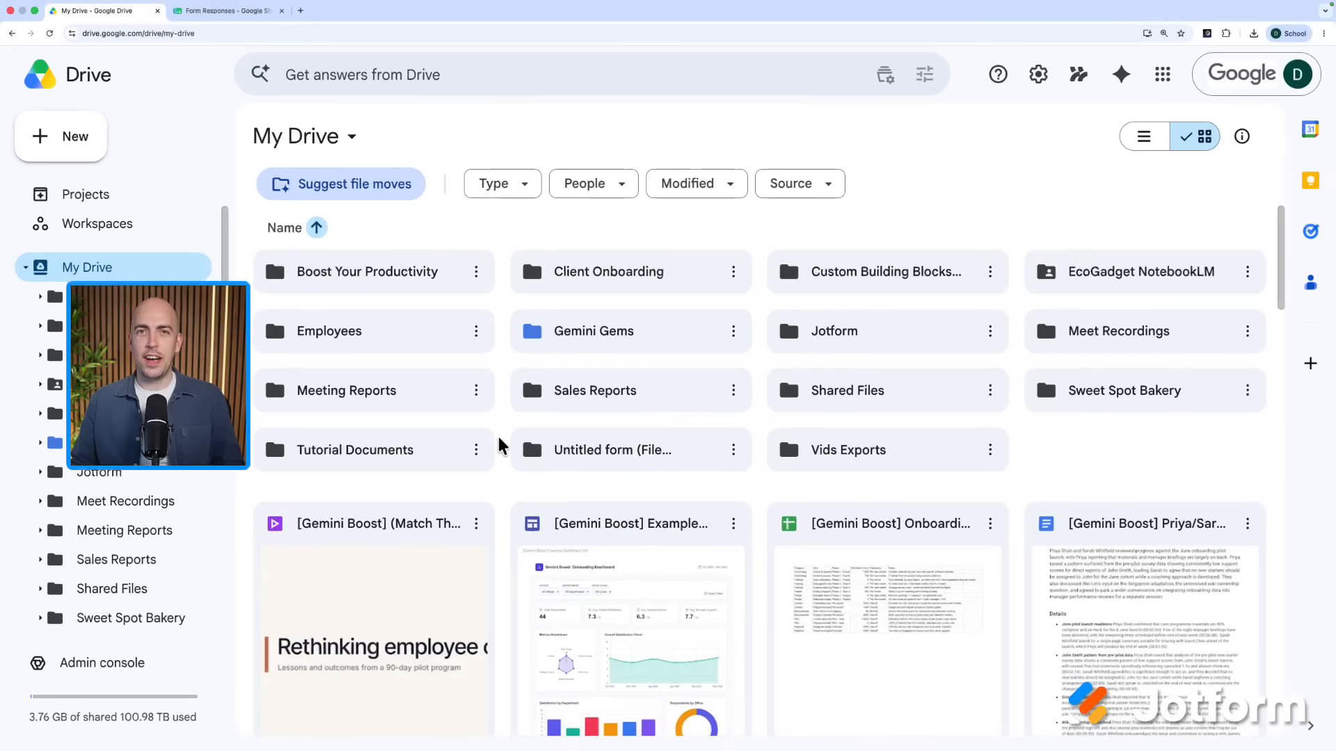
scroll(668, 534, "down", 5)
scroll(499, 446, "down", 7)
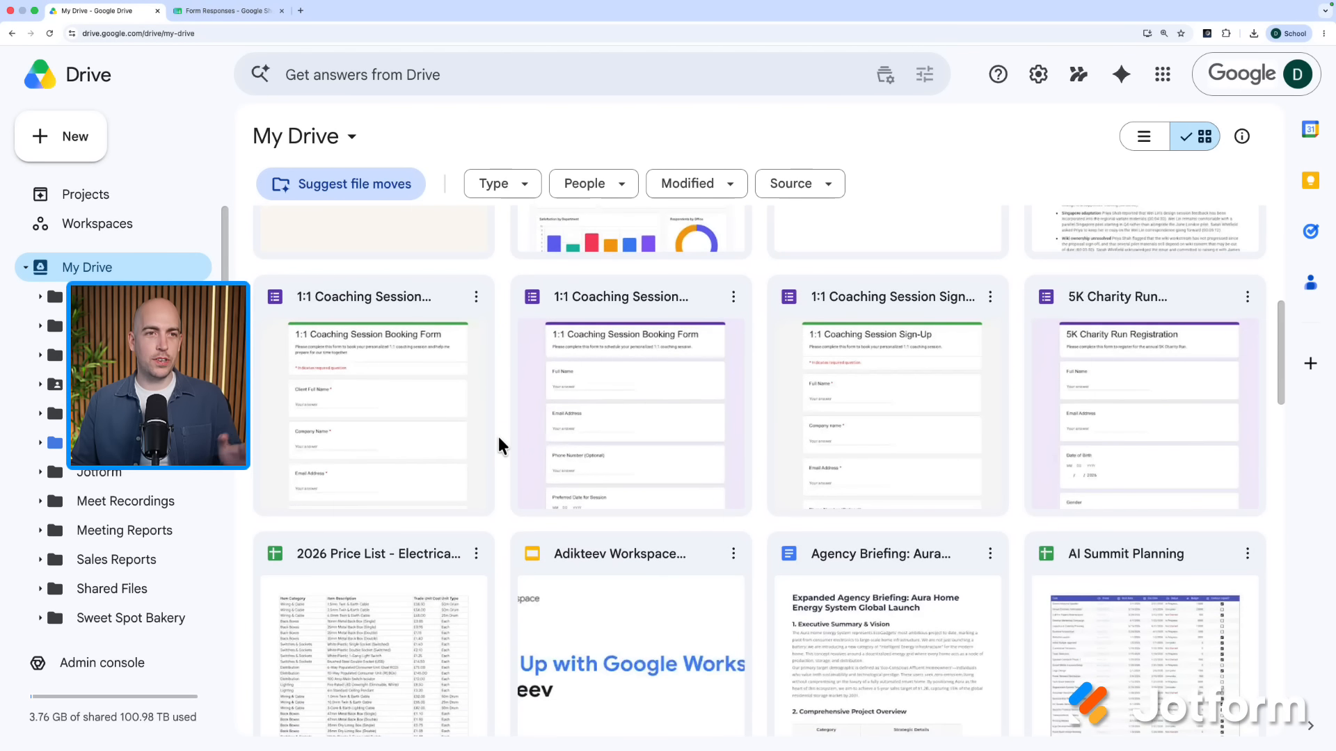
scroll(499, 445, "up", 10)
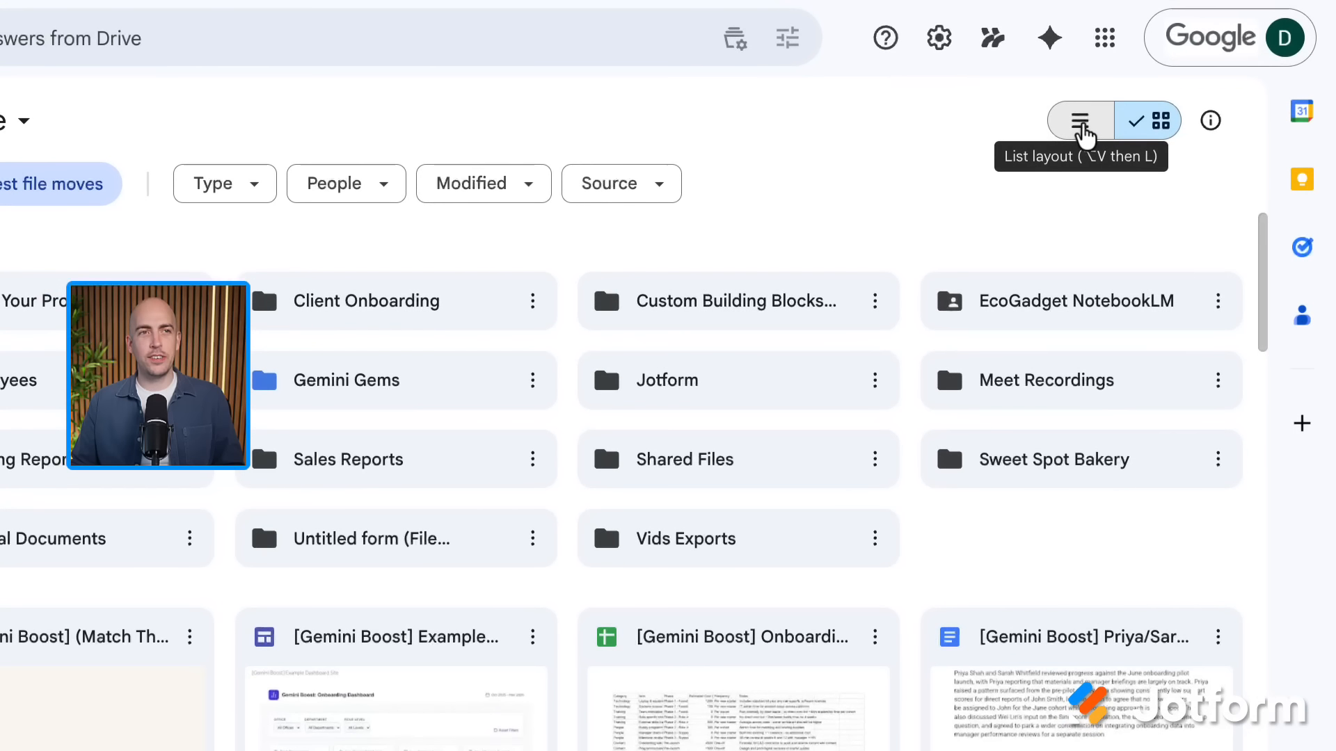
left_click(1080, 129)
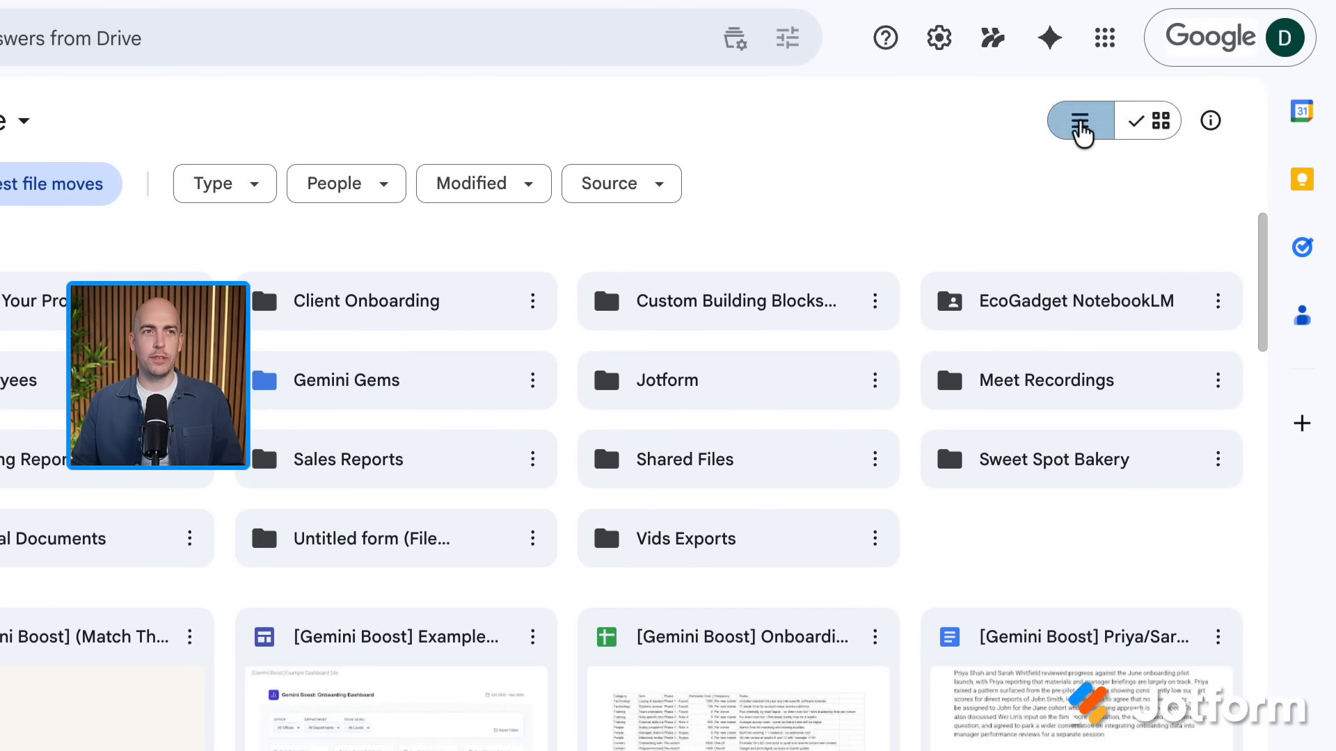
scroll(715, 303, "down", 8)
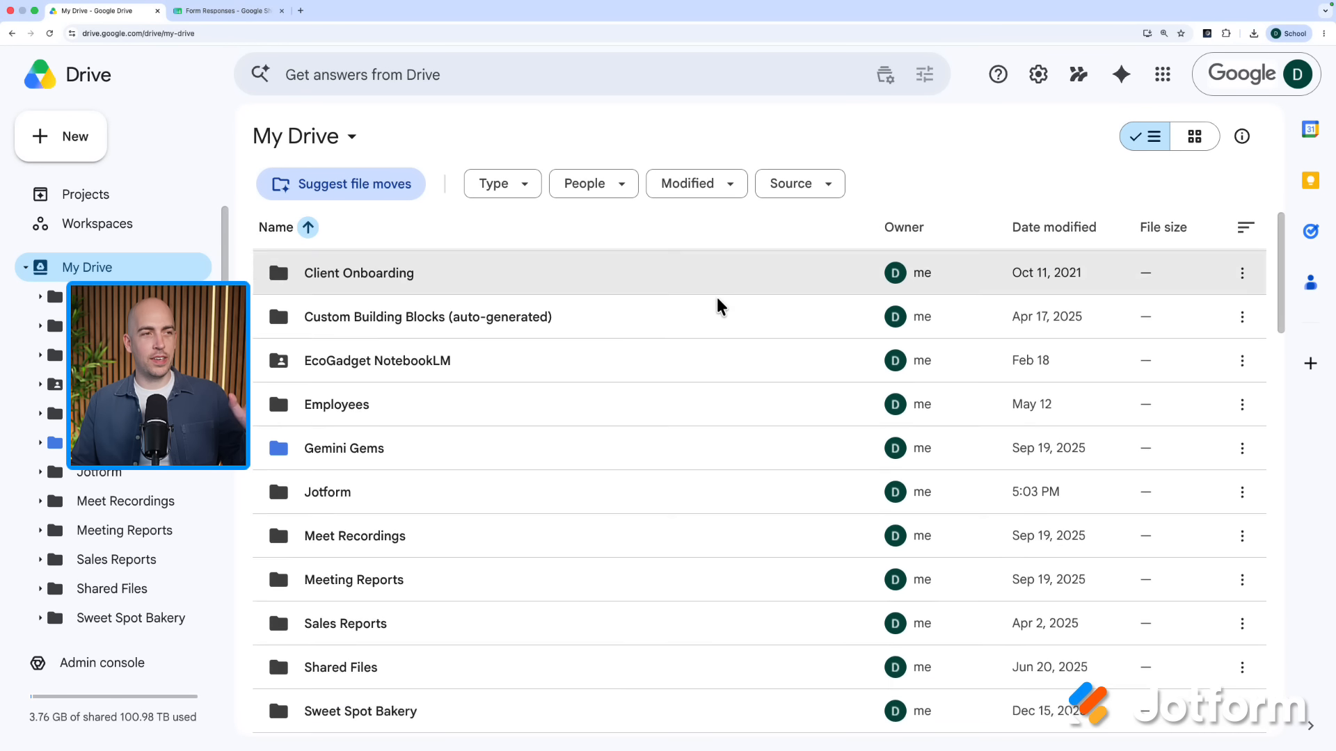
scroll(725, 320, "up", 8)
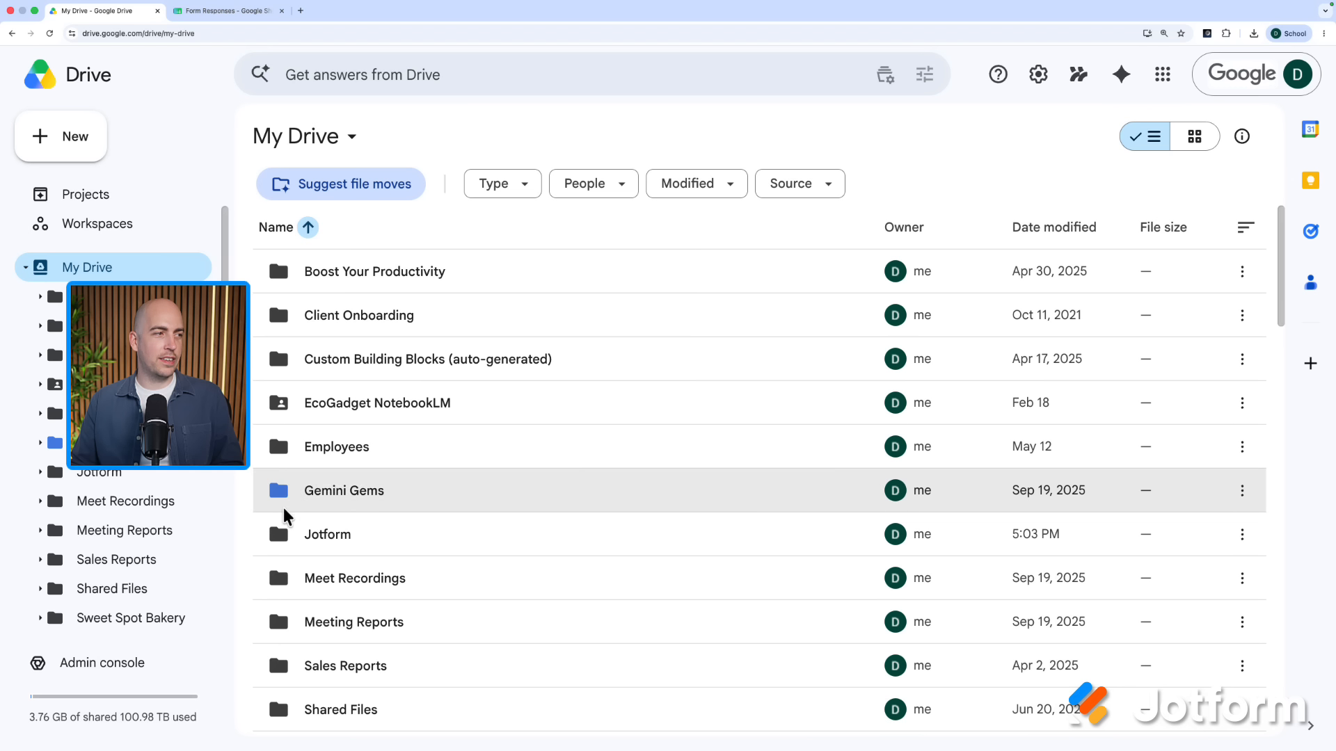
mouse_move(286, 498)
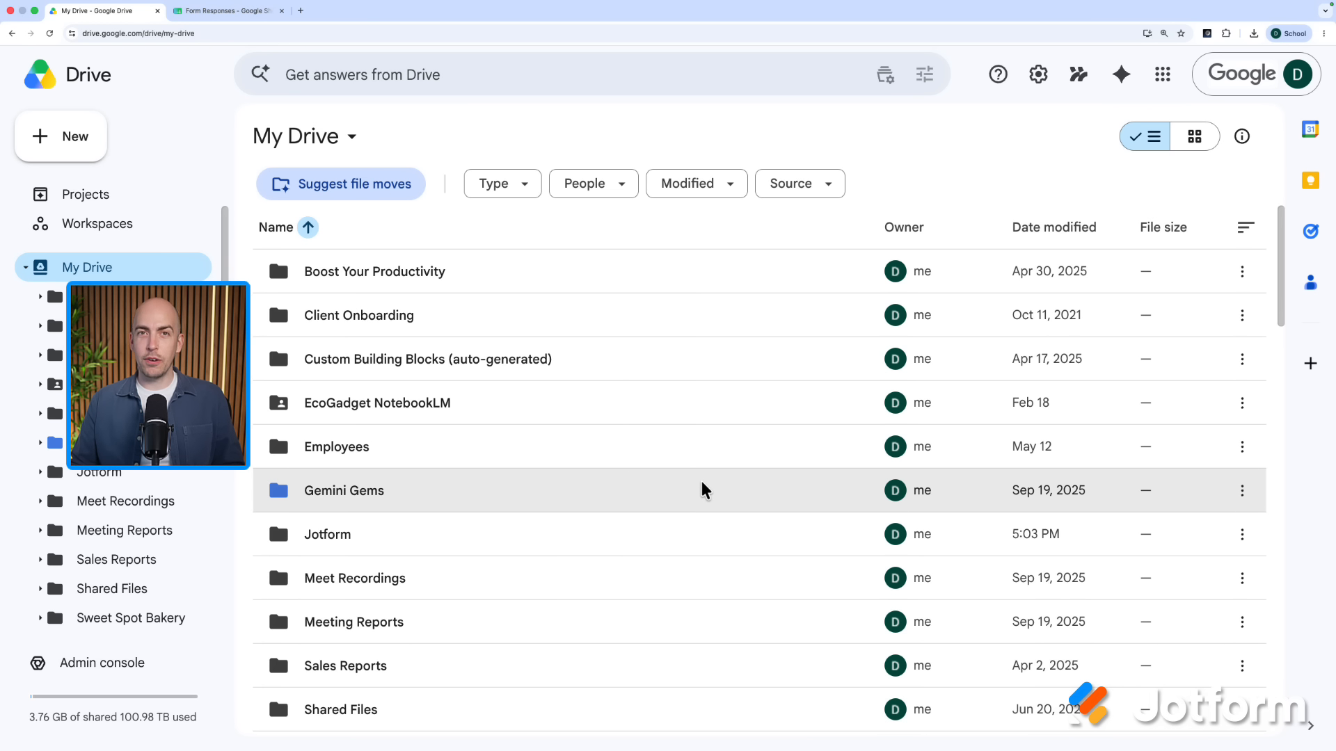
Step: Pick the red swatch under Organize > Folder color for the Employees folder
right_click(647, 446)
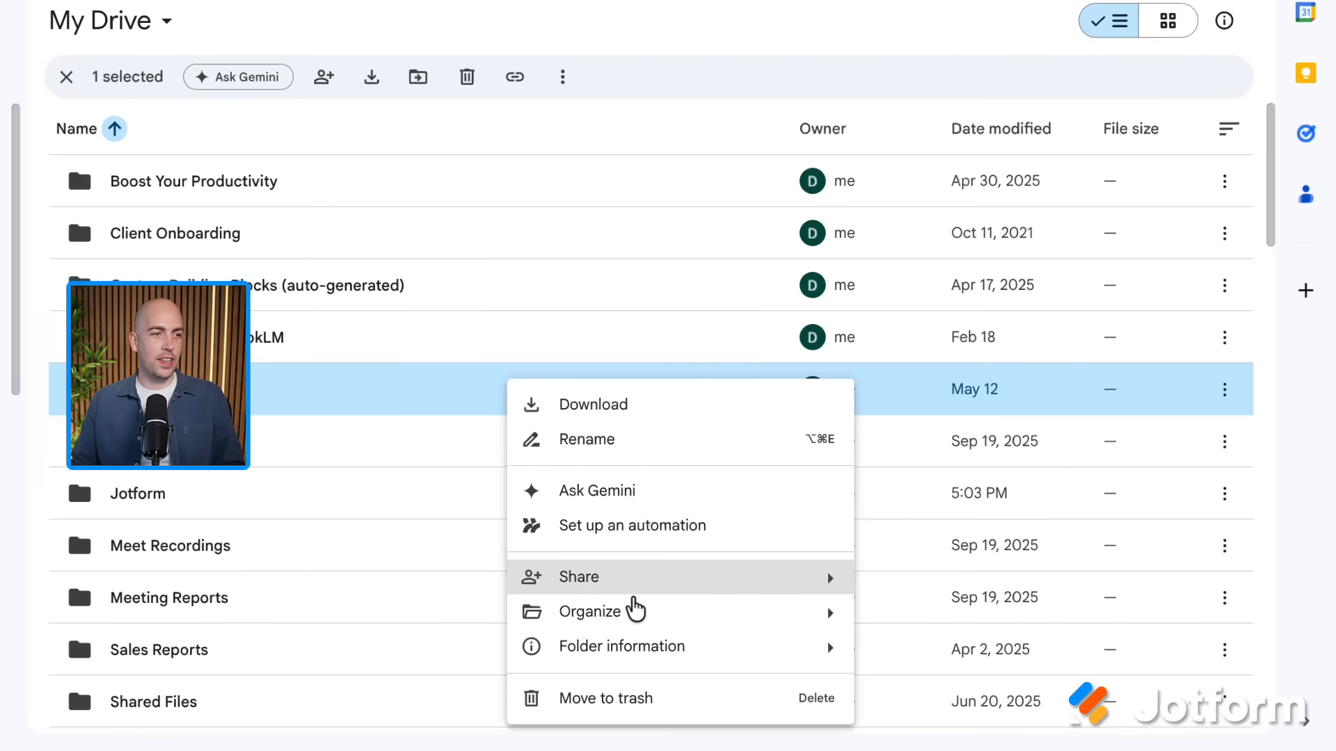
mouse_move(751, 636)
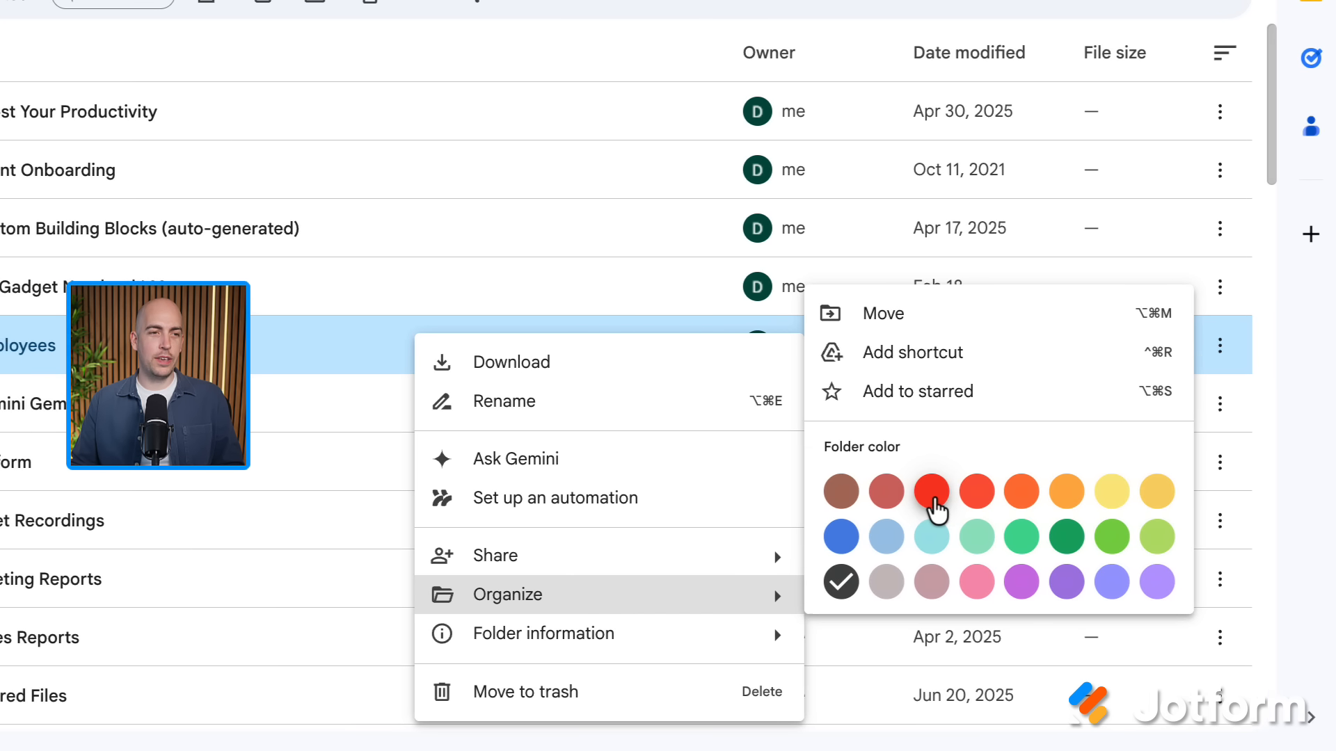
left_click(923, 494)
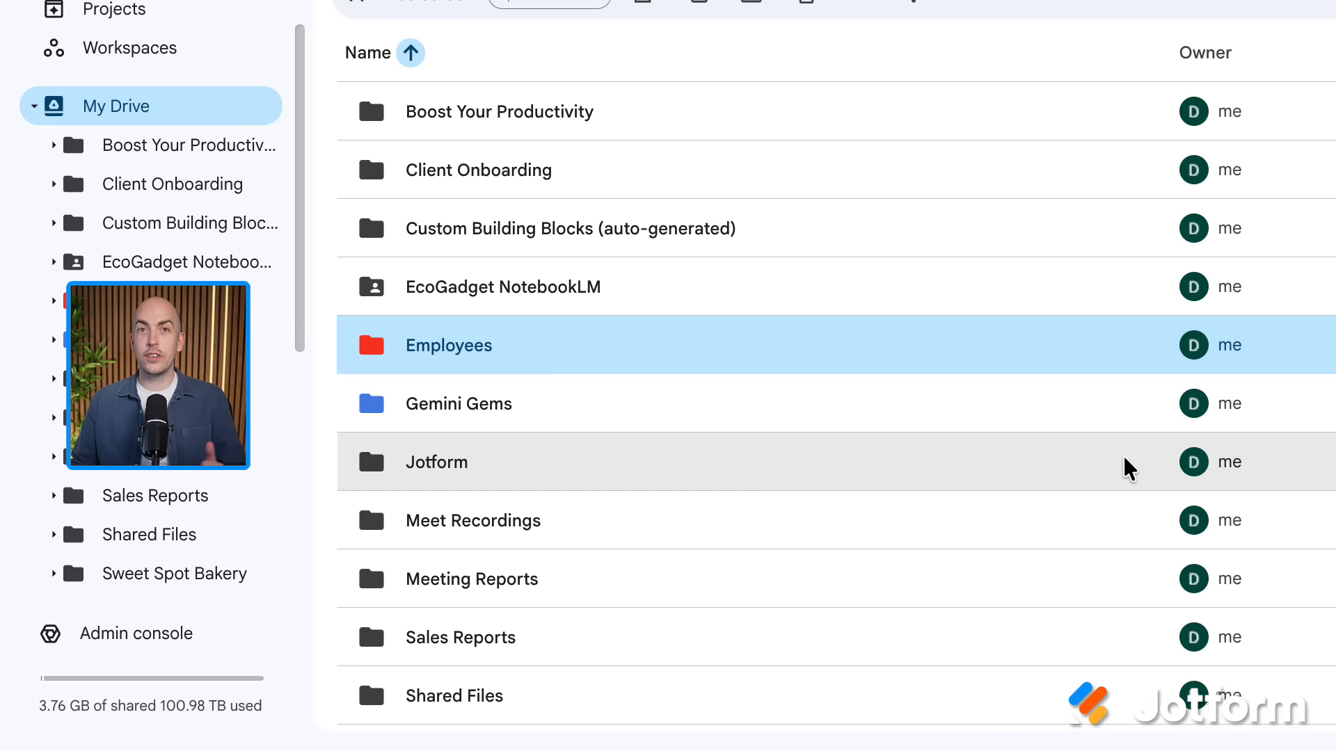
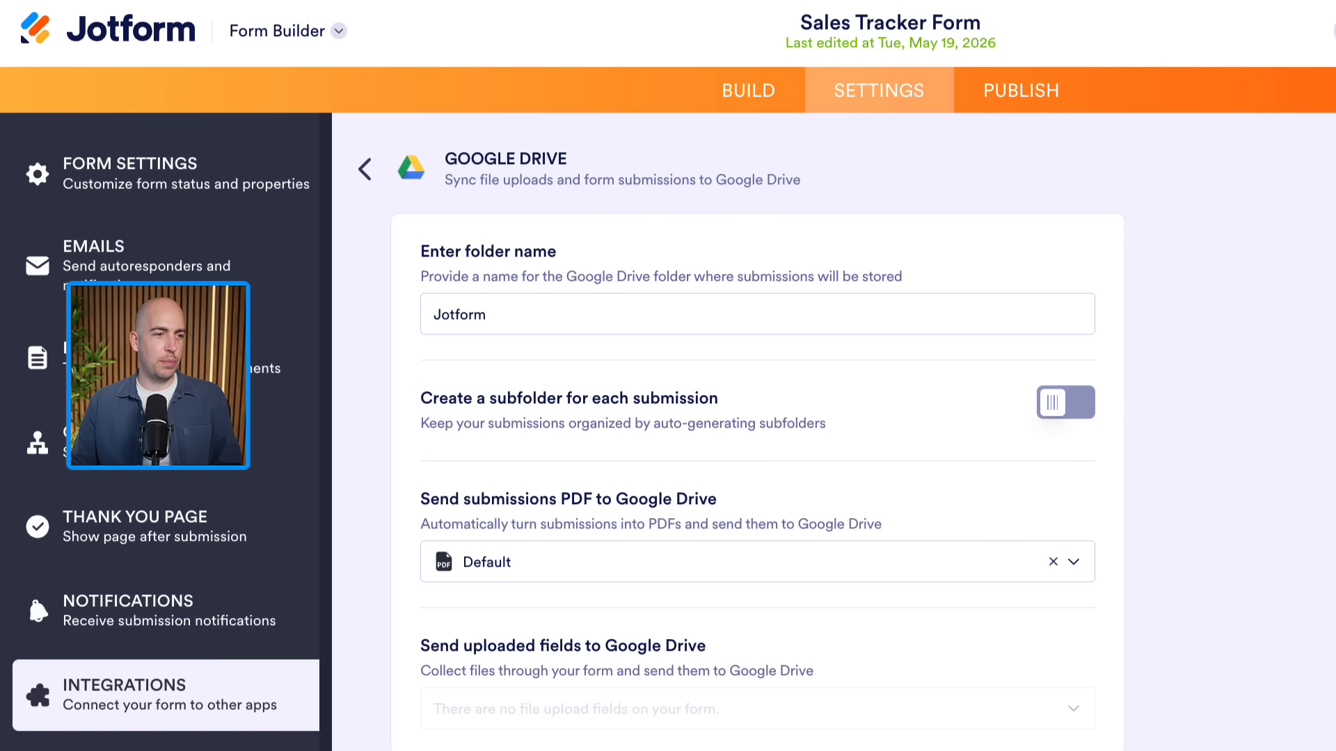
Step: Save the Jotform Google Drive integration and submit a test entry from the form preview
scroll(662, 735, "down", 2)
left_click(1117, 664)
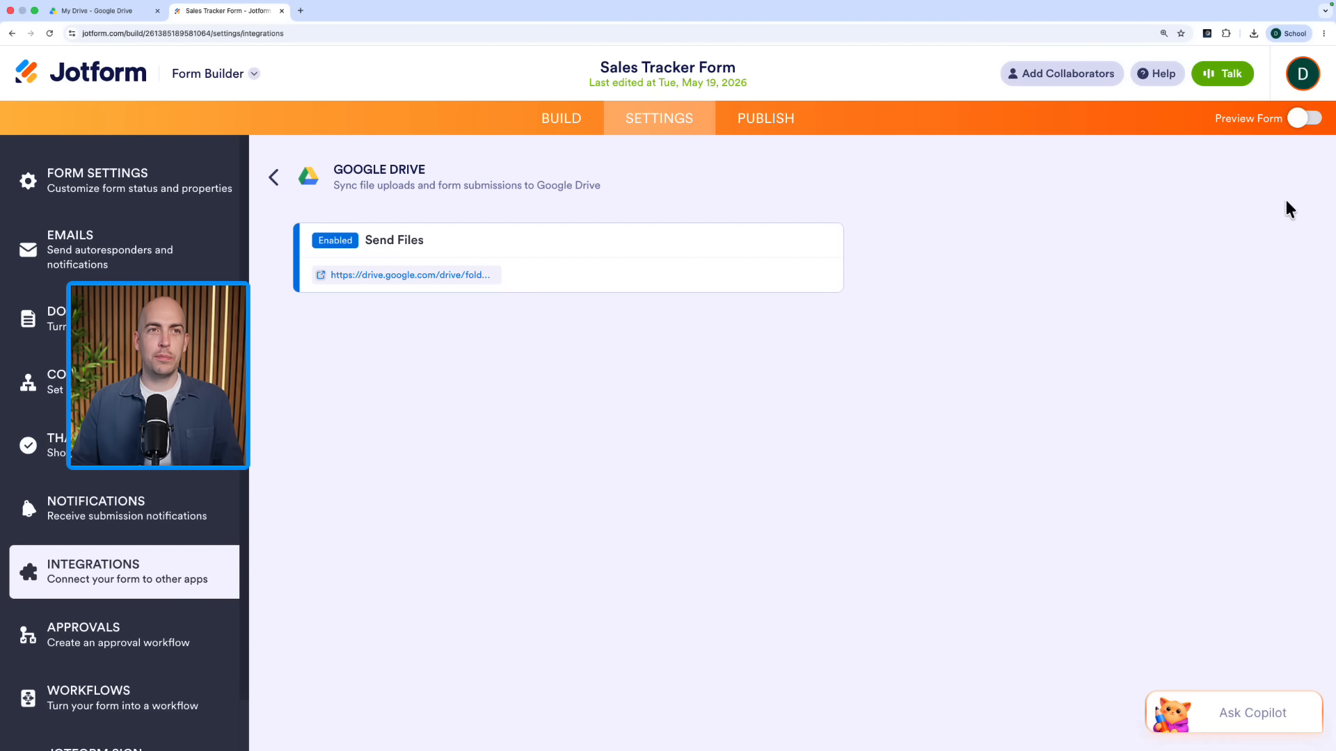
left_click(1311, 128)
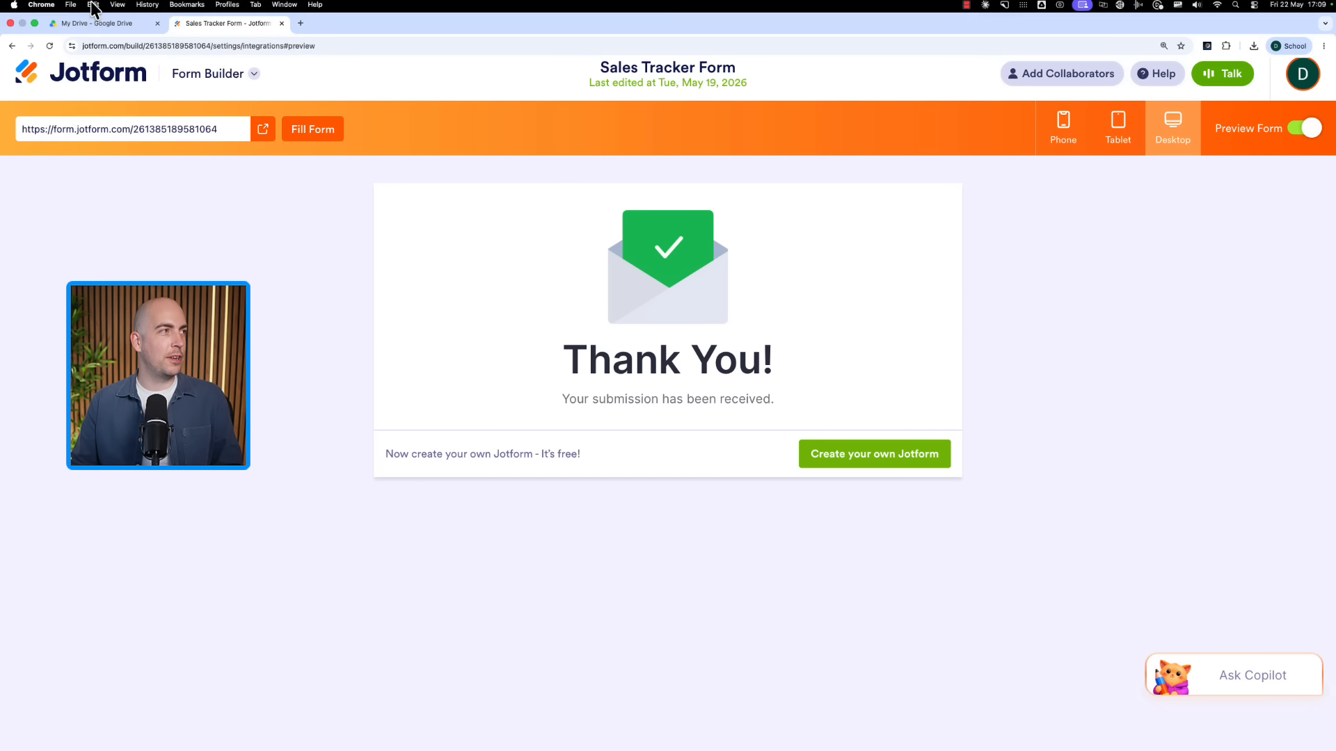
left_click(97, 11)
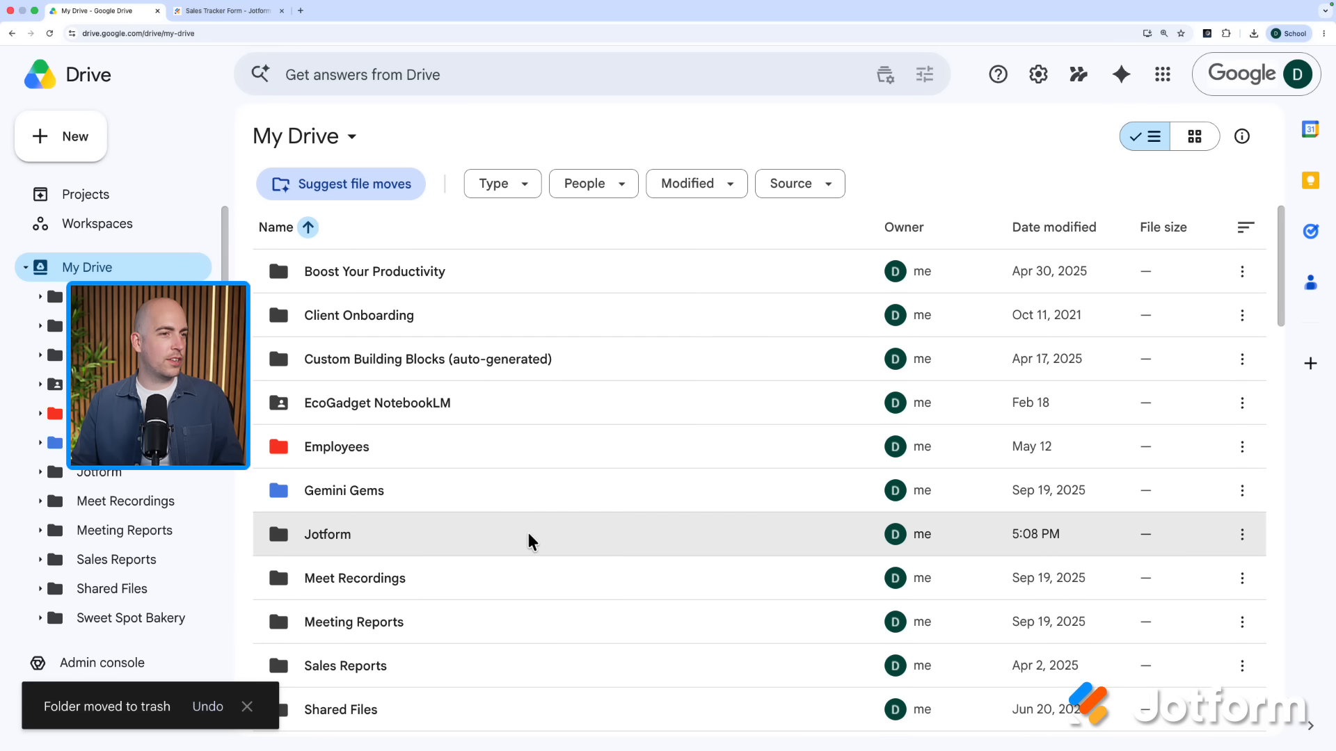
Step: Open the Jotform folder, preview the submitted Sales Tracker Form PDF, then close the preview
double_click(532, 543)
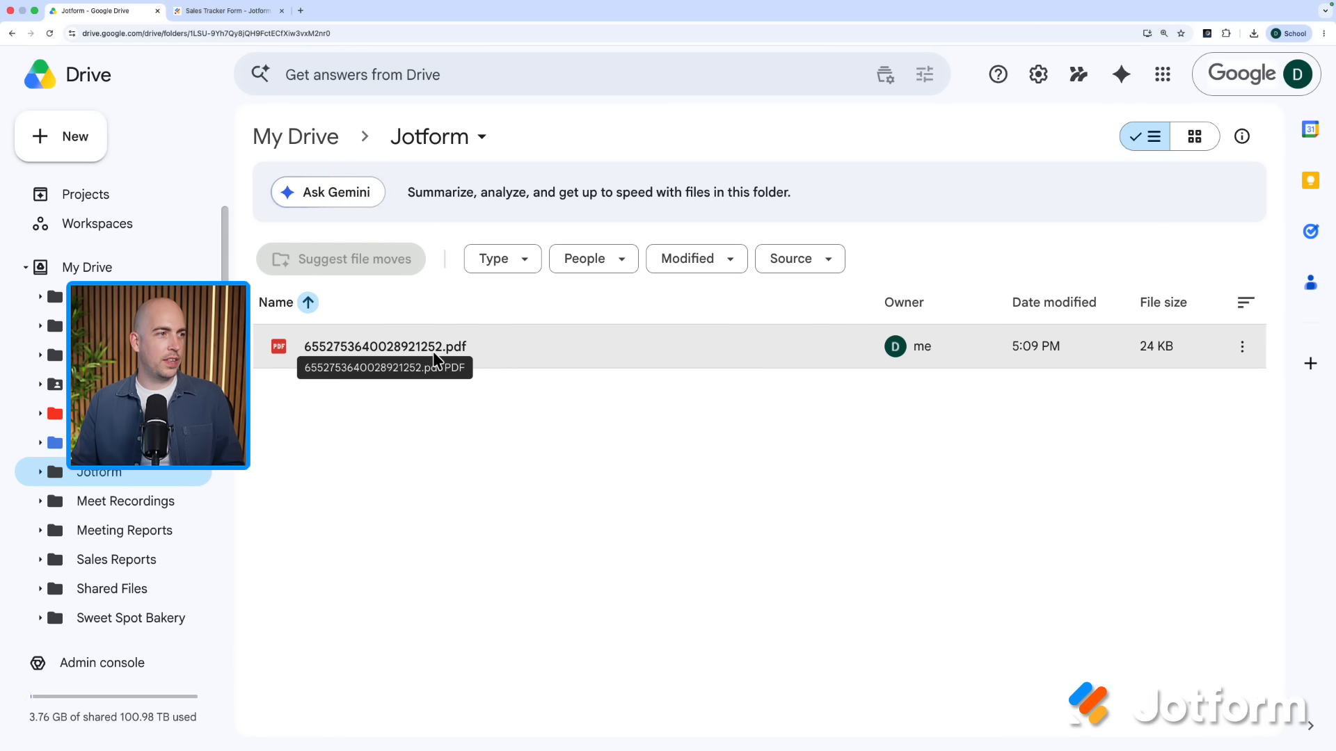
double_click(502, 348)
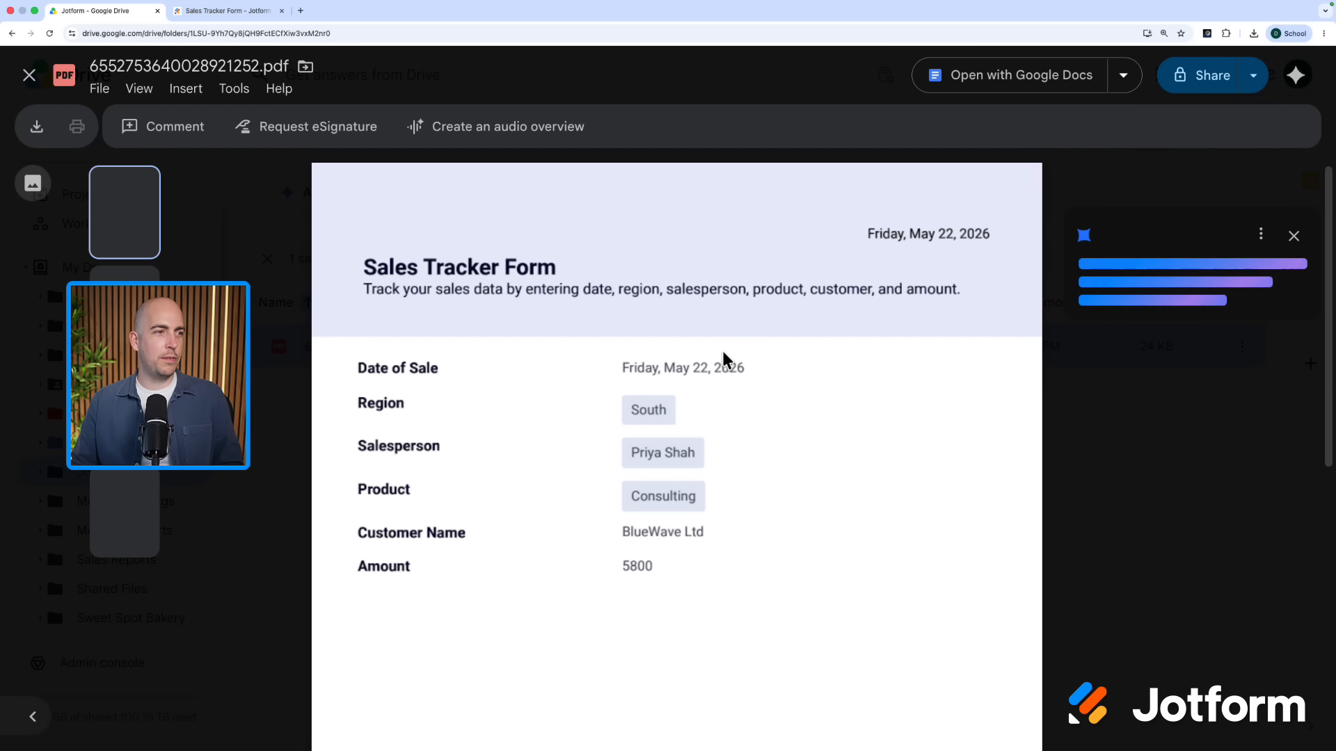
scroll(587, 404, "down", 2)
scroll(588, 403, "up", 2)
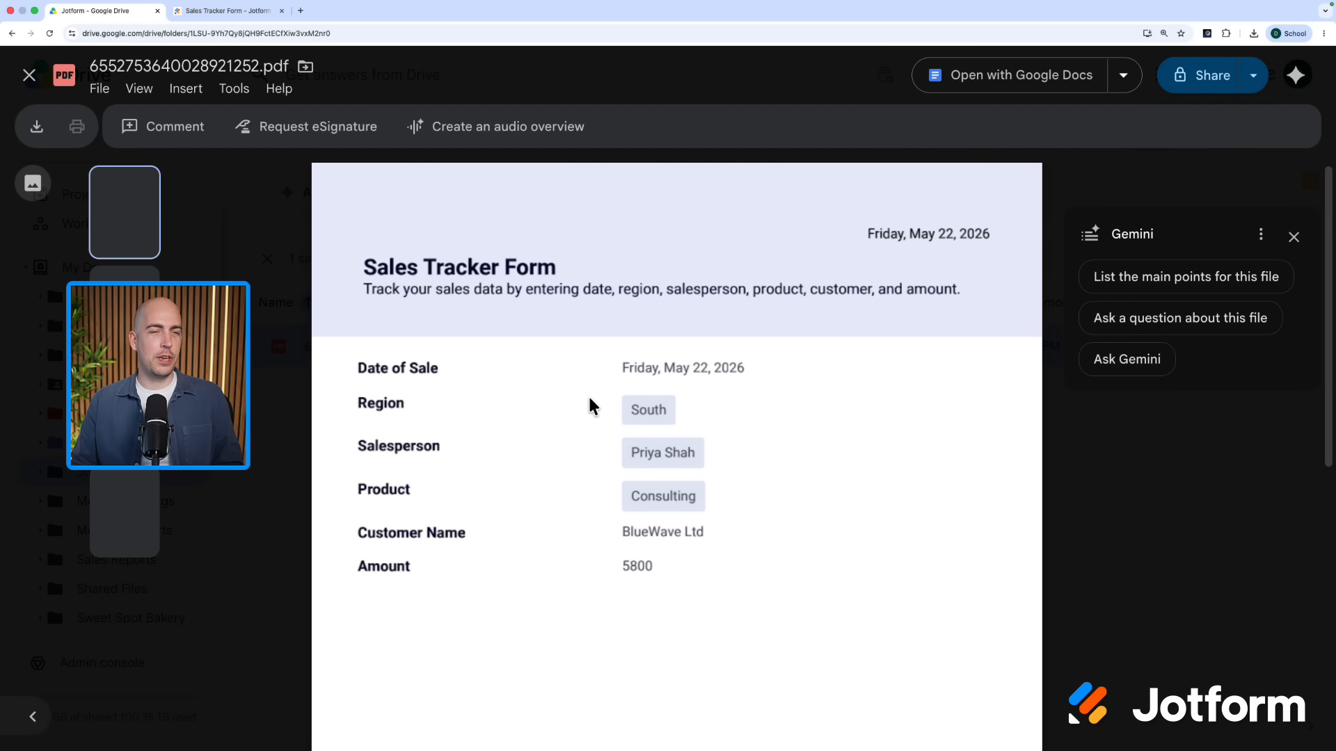
left_click(31, 77)
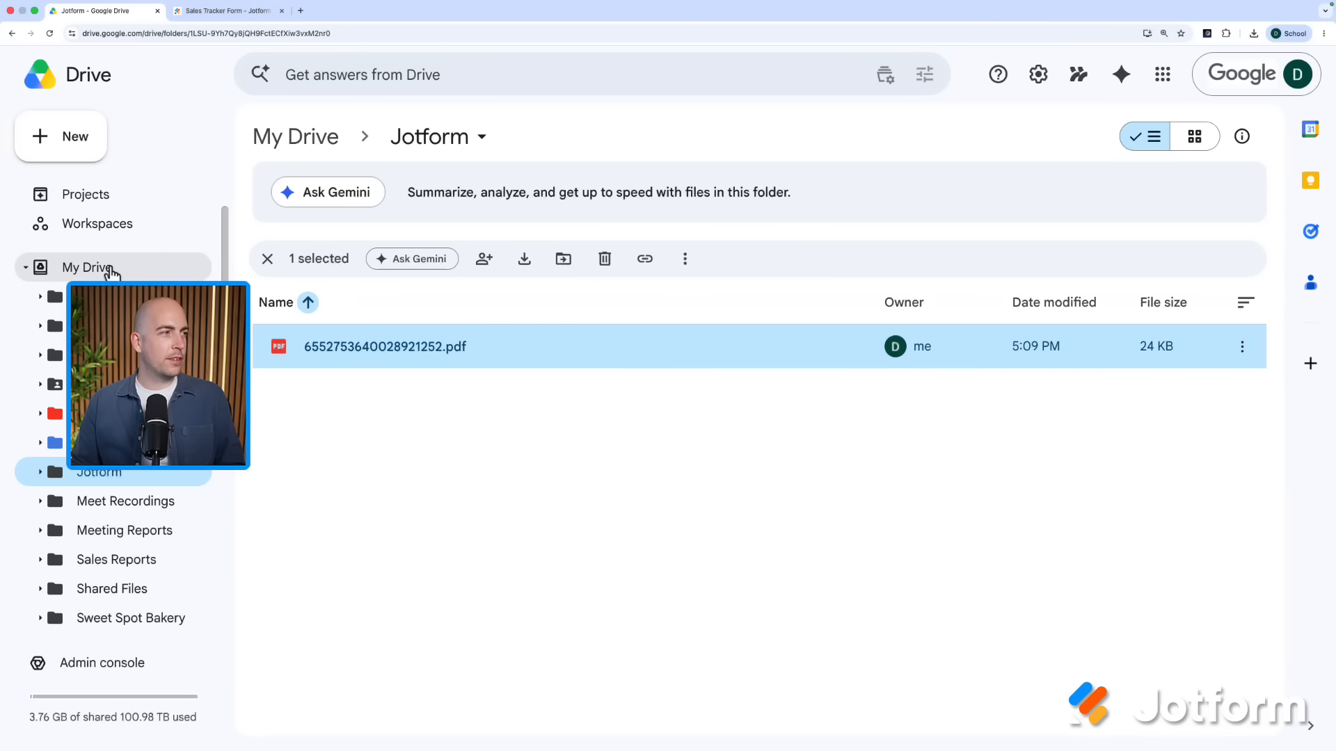
Step: Return to the top level of My Drive
left_click(108, 268)
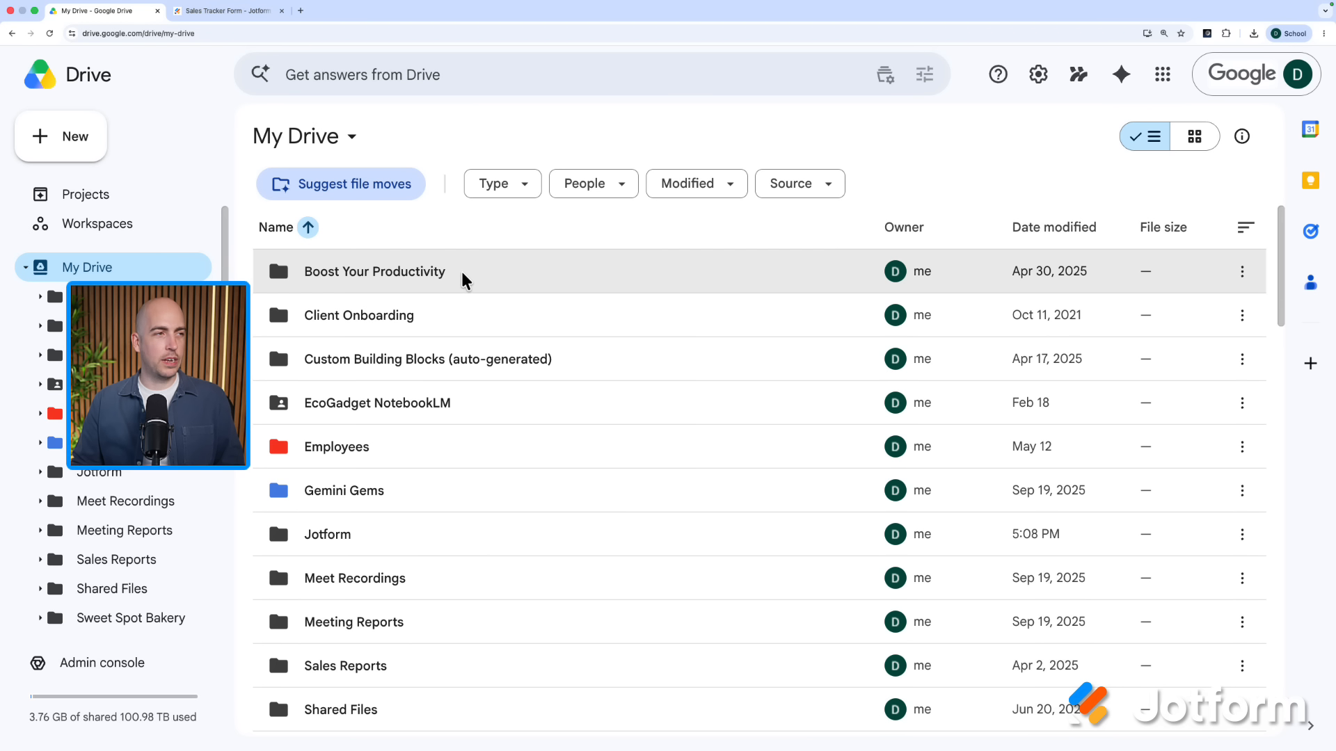
Step: Invite a colleague to Boost Your Productivity with Editor access and send the invitation
right_click(465, 280)
mouse_move(545, 438)
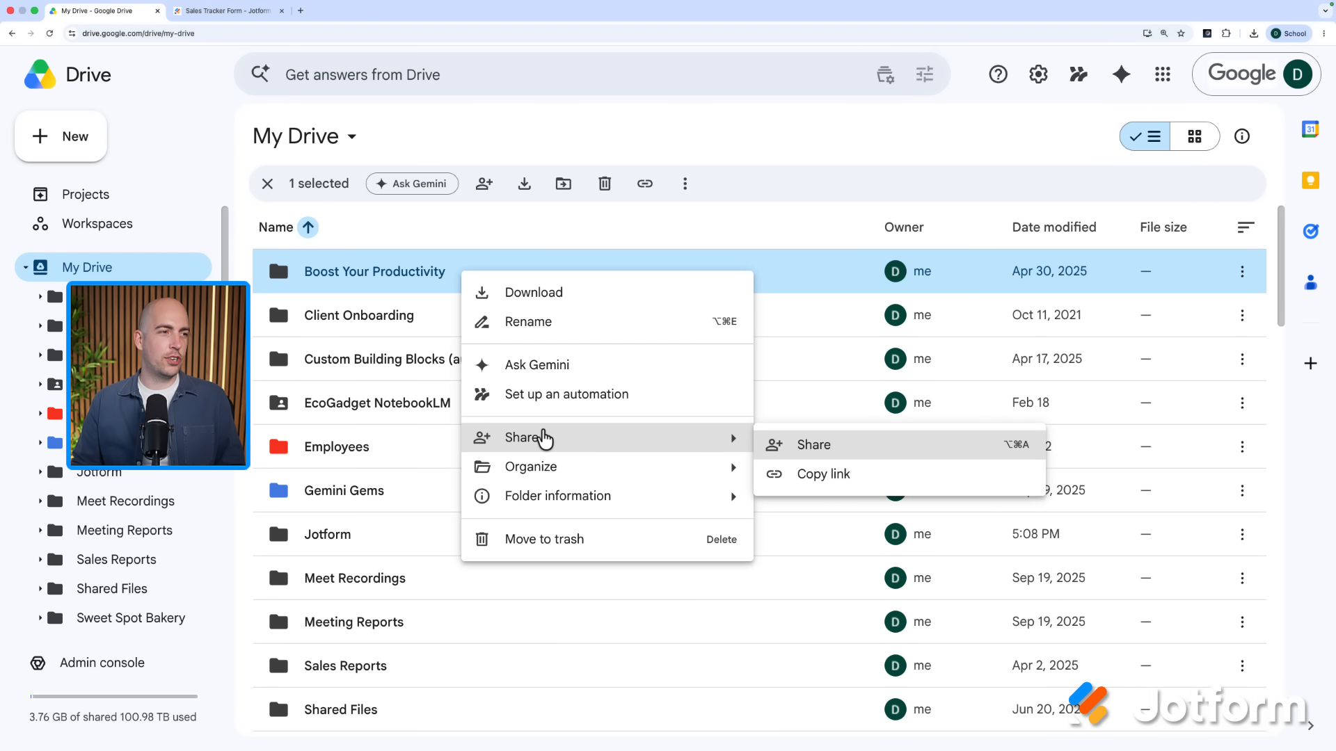
left_click(816, 450)
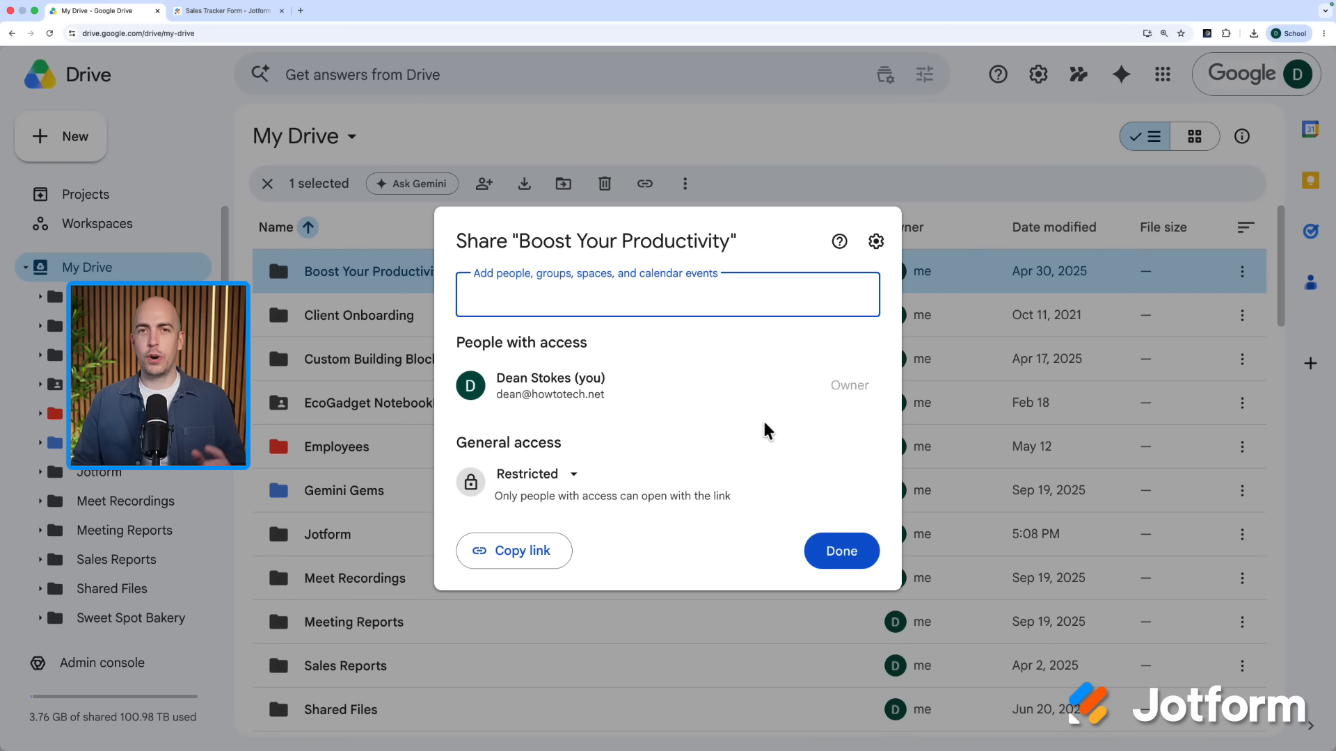
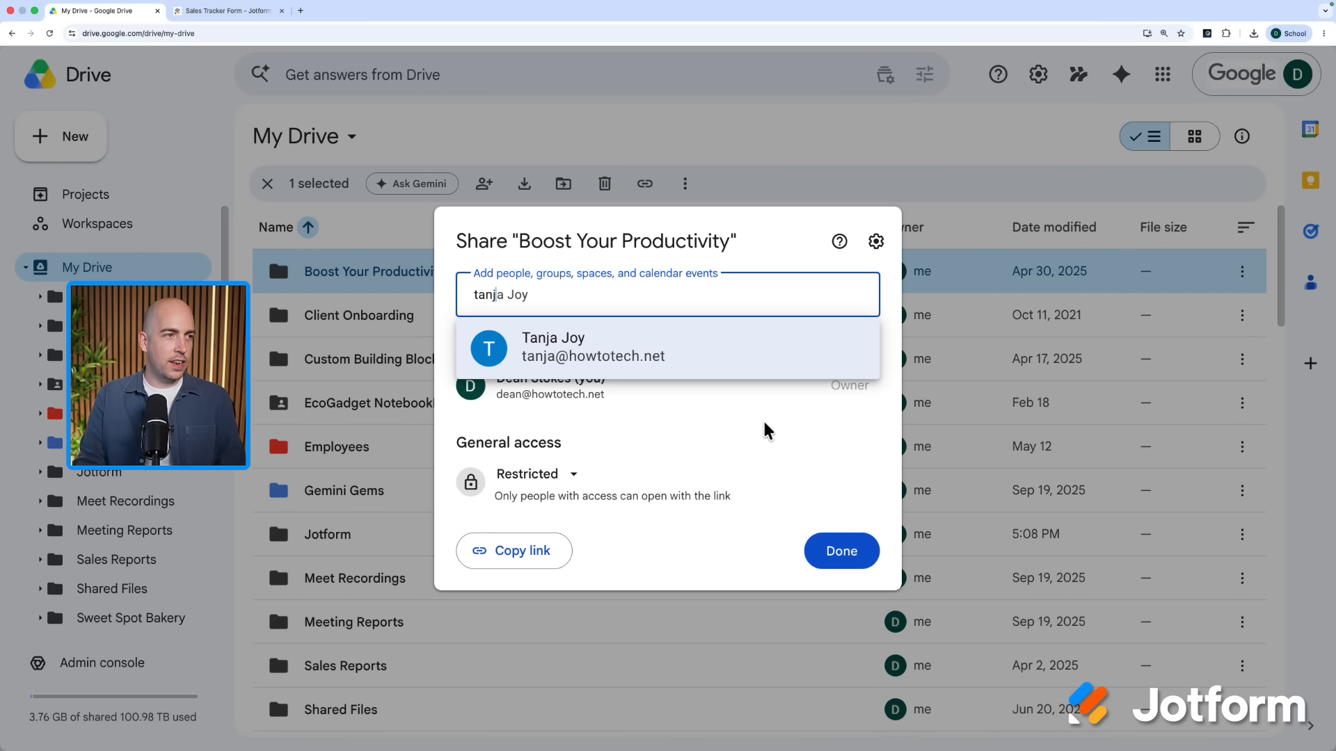
key("Return")
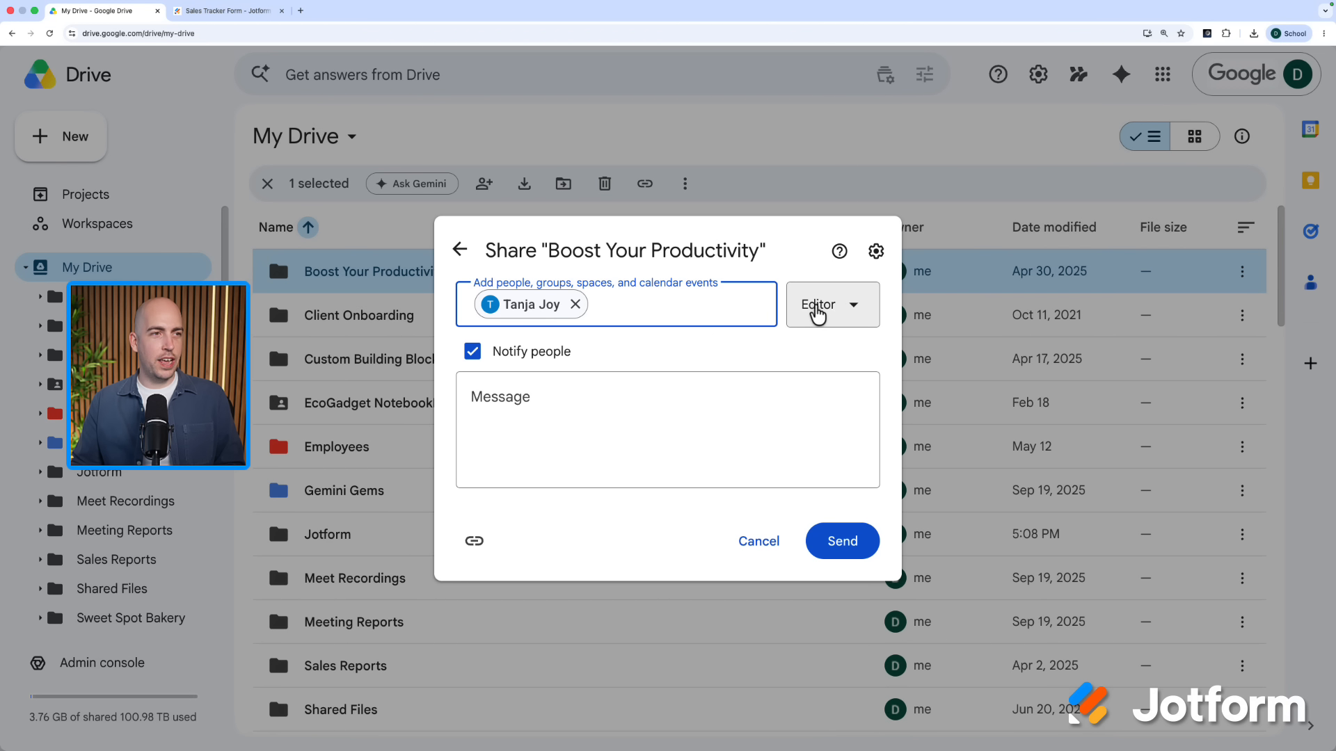
left_click(853, 306)
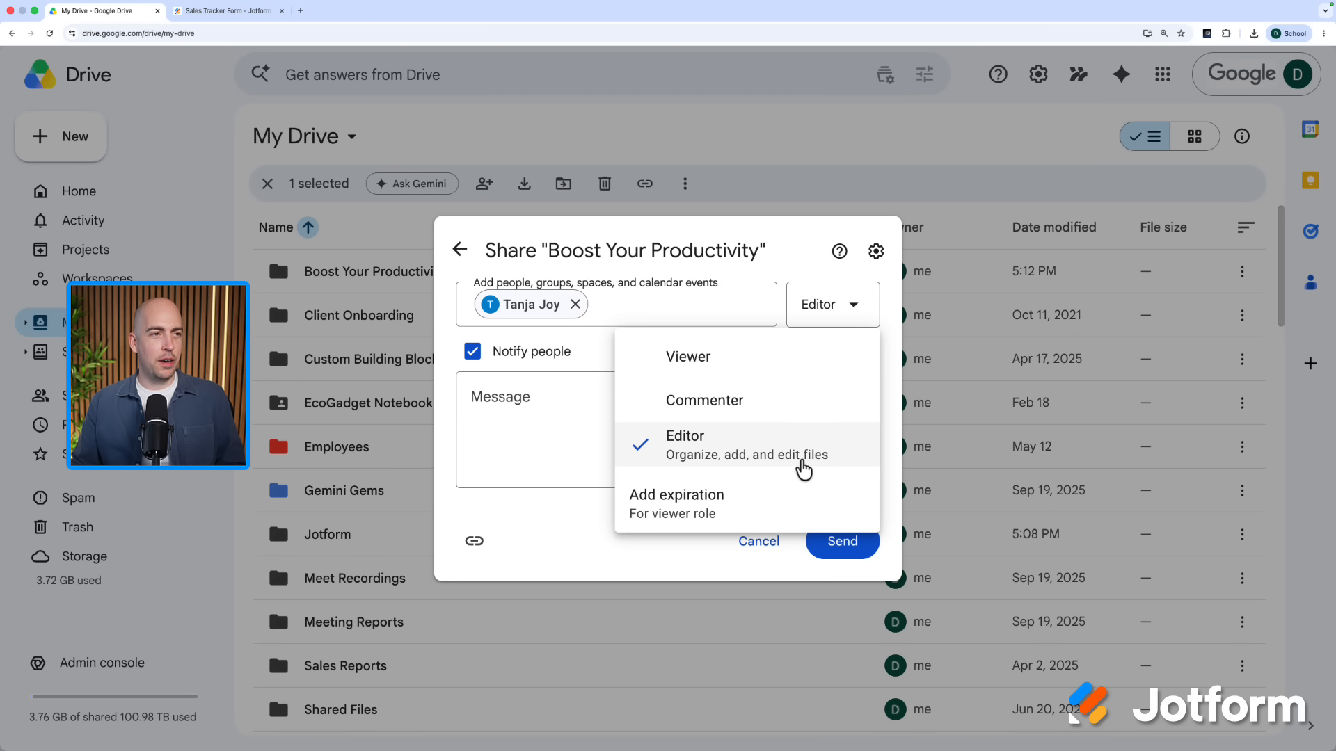
left_click(801, 462)
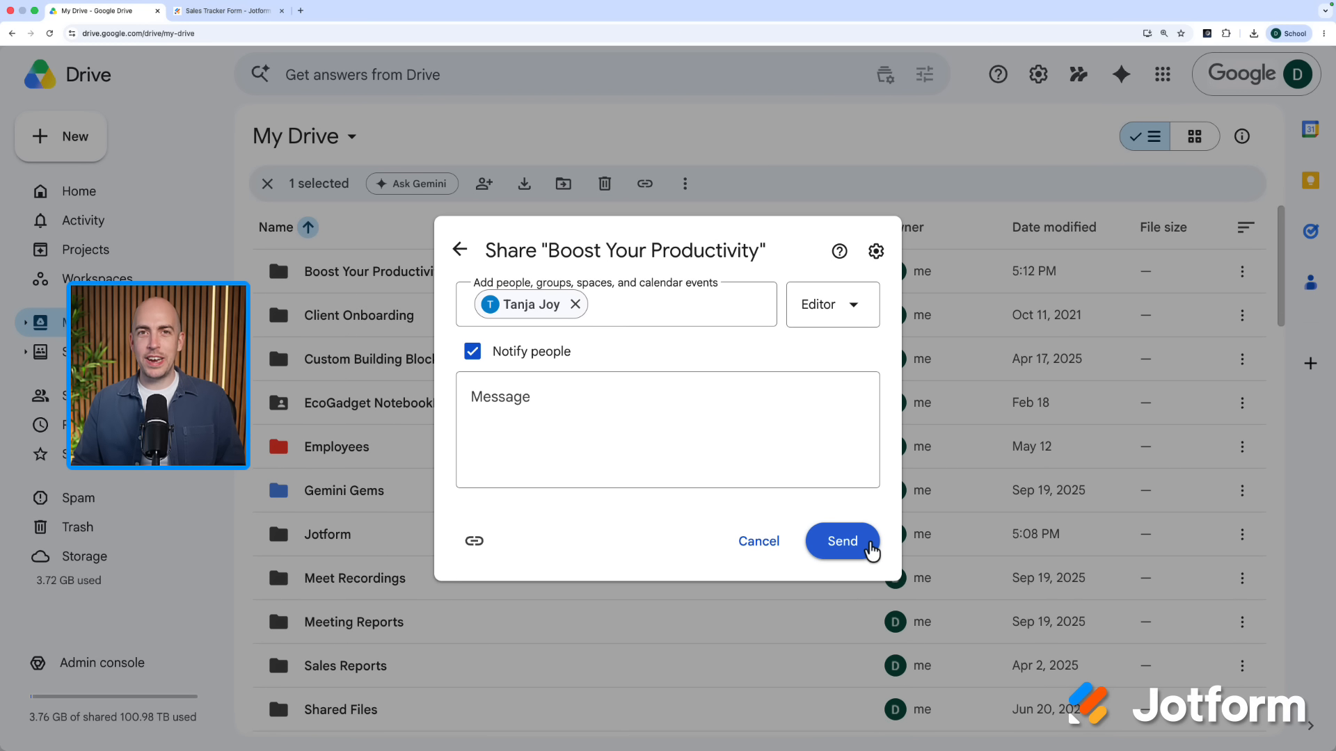
left_click(872, 552)
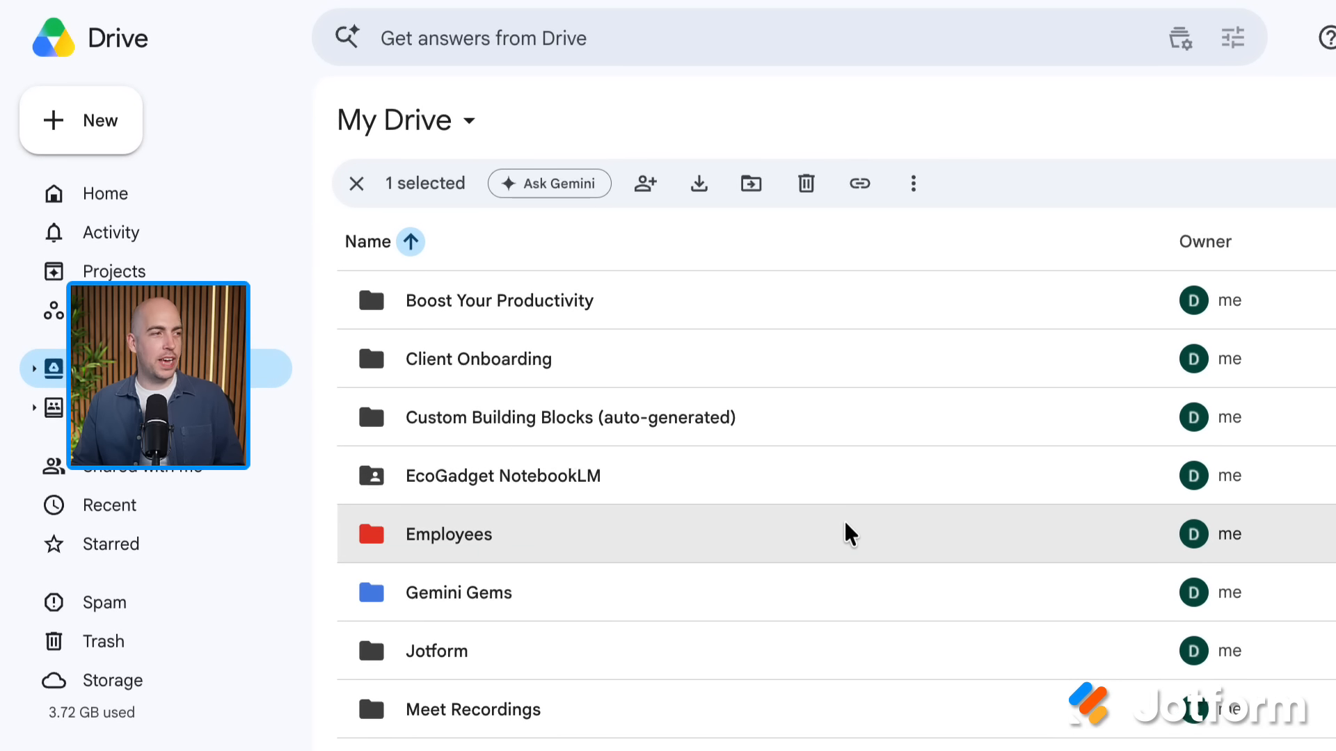
mouse_move(390, 311)
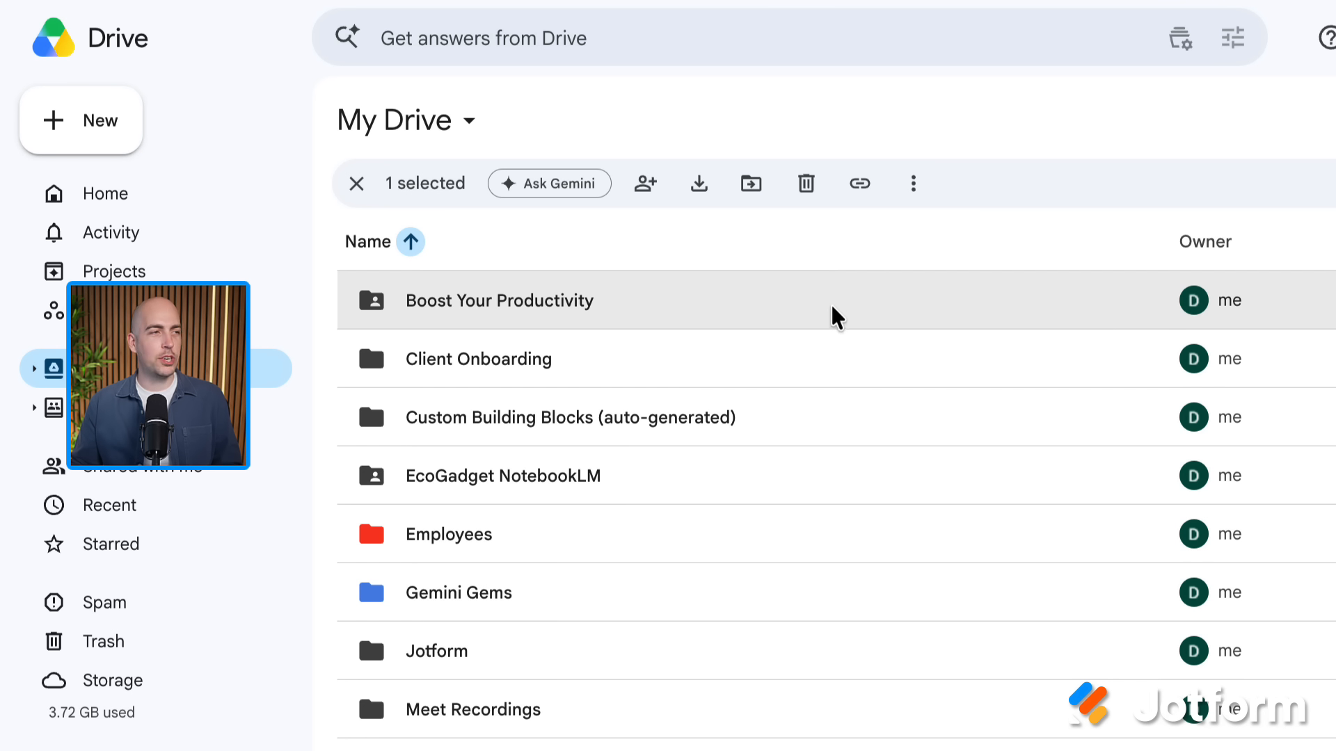
Step: Copy Boost Your Productivity's Anyone-with-the-link share link, then set general access back to Restricted
right_click(695, 307)
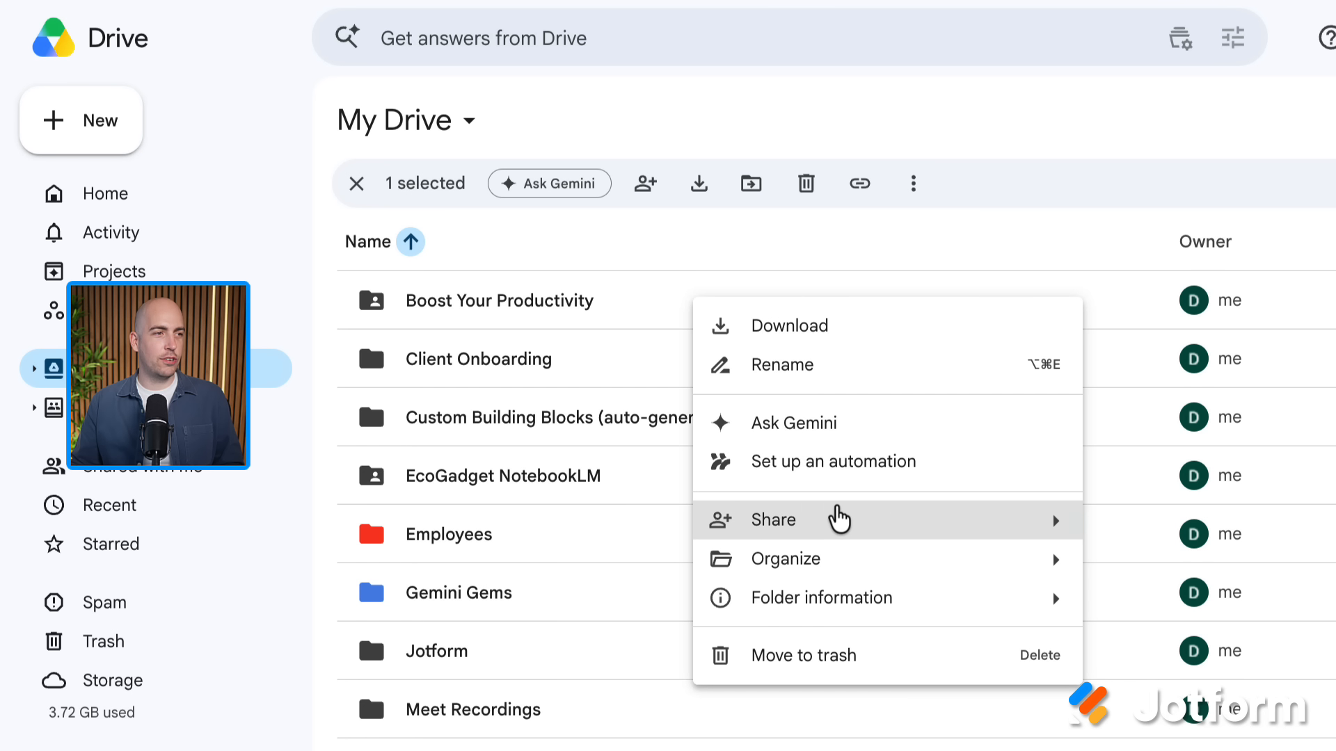
mouse_move(912, 524)
left_click(1138, 534)
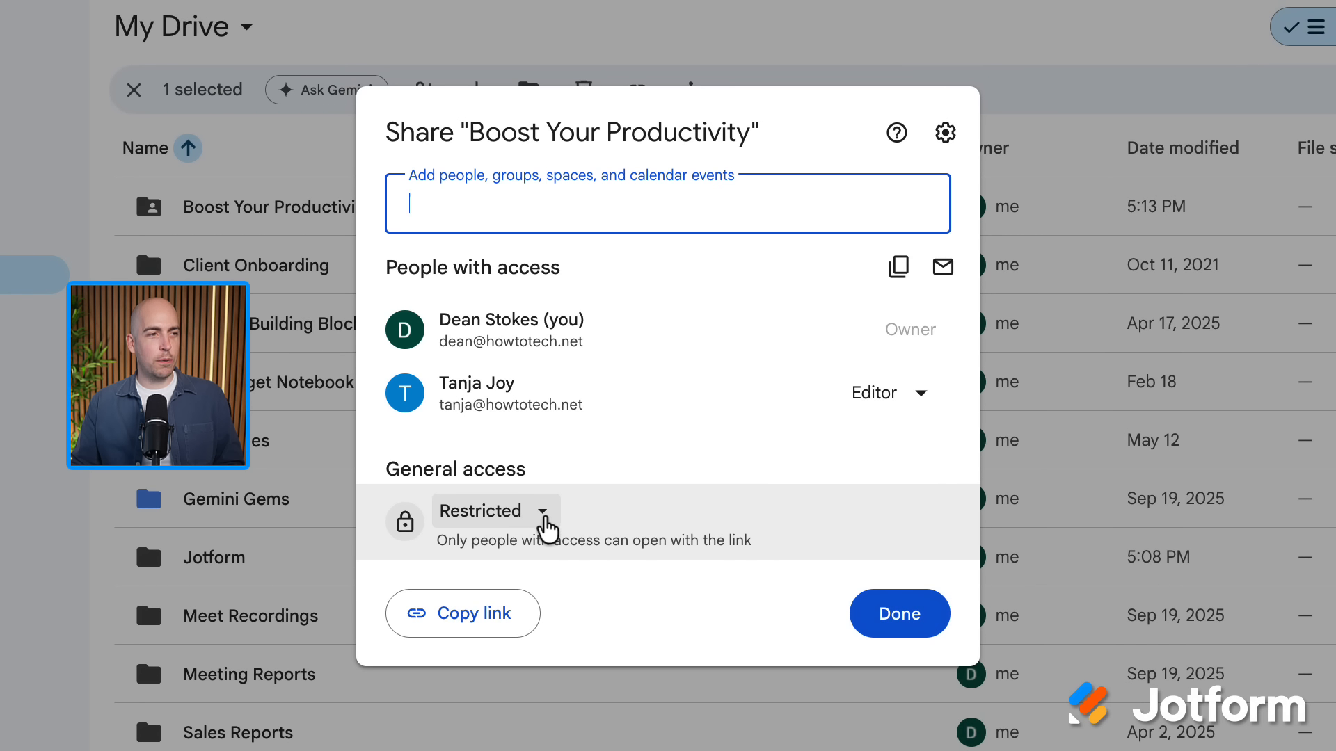
left_click(540, 519)
left_click(605, 468)
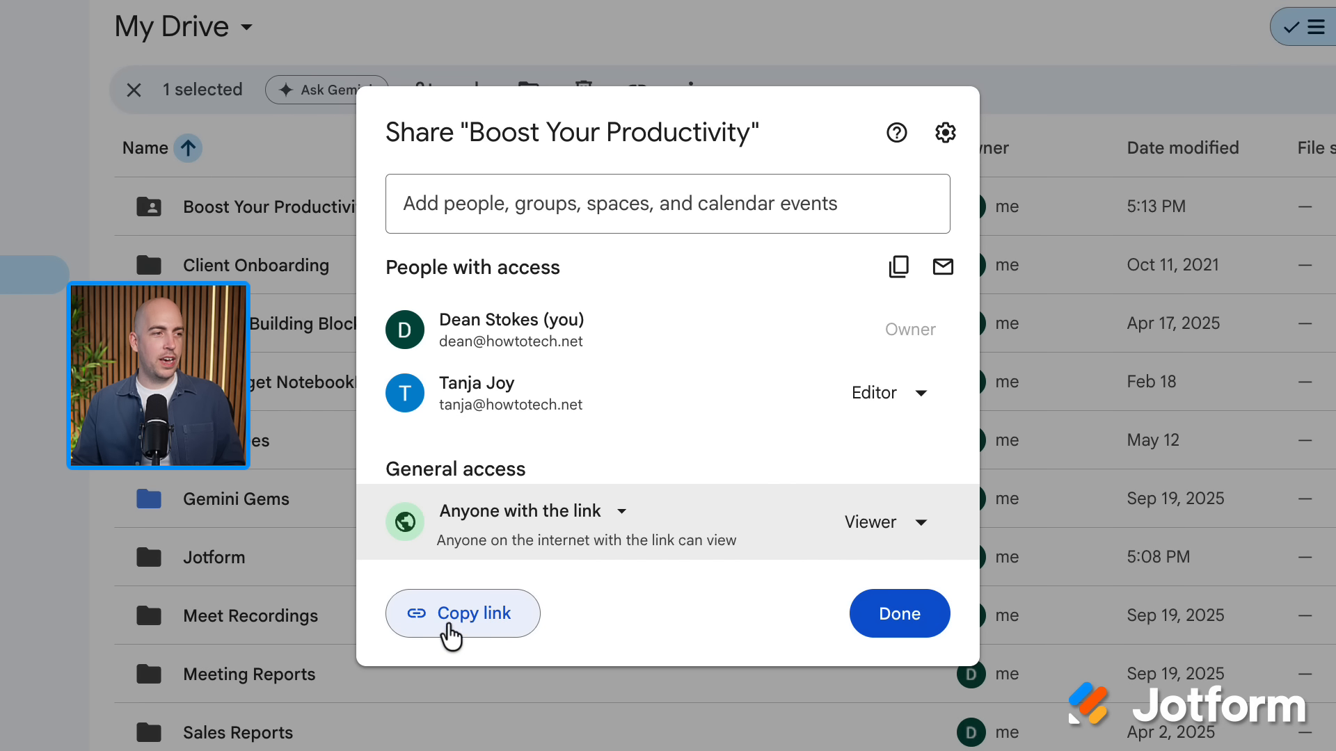
left_click(500, 627)
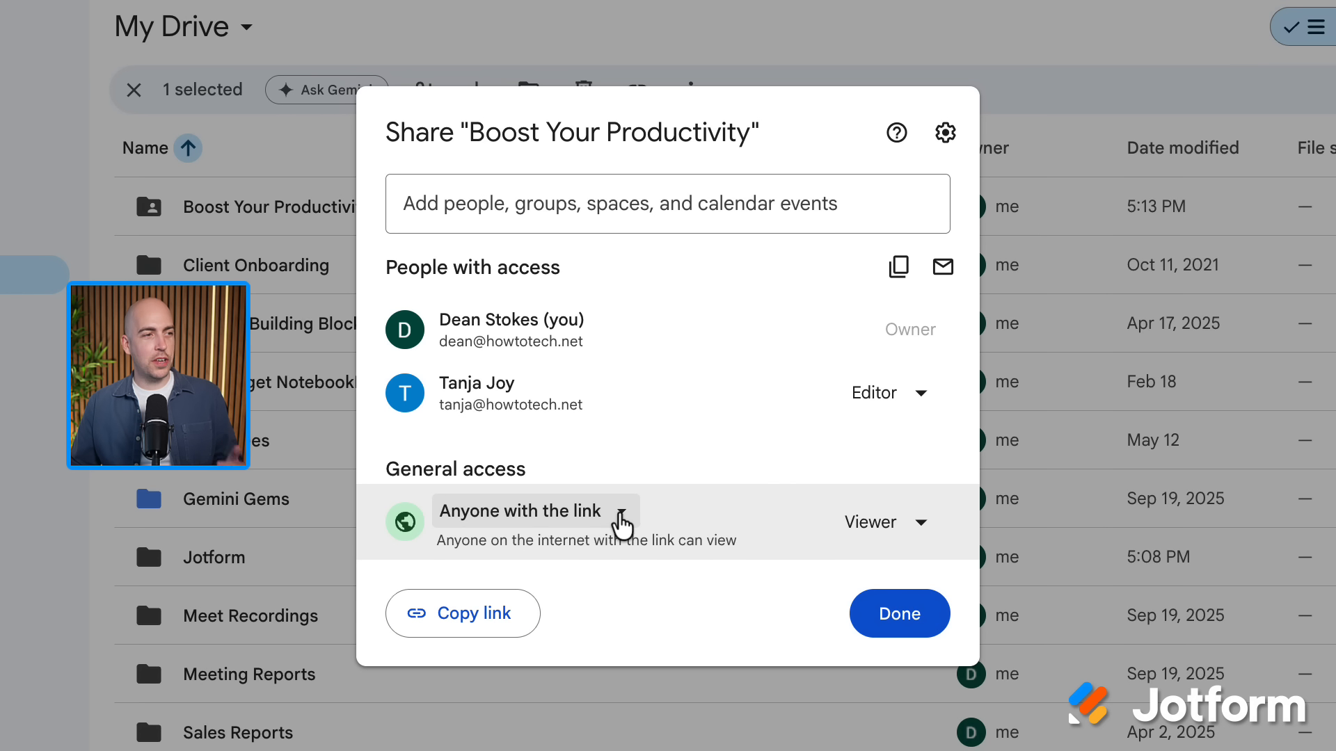
left_click(623, 526)
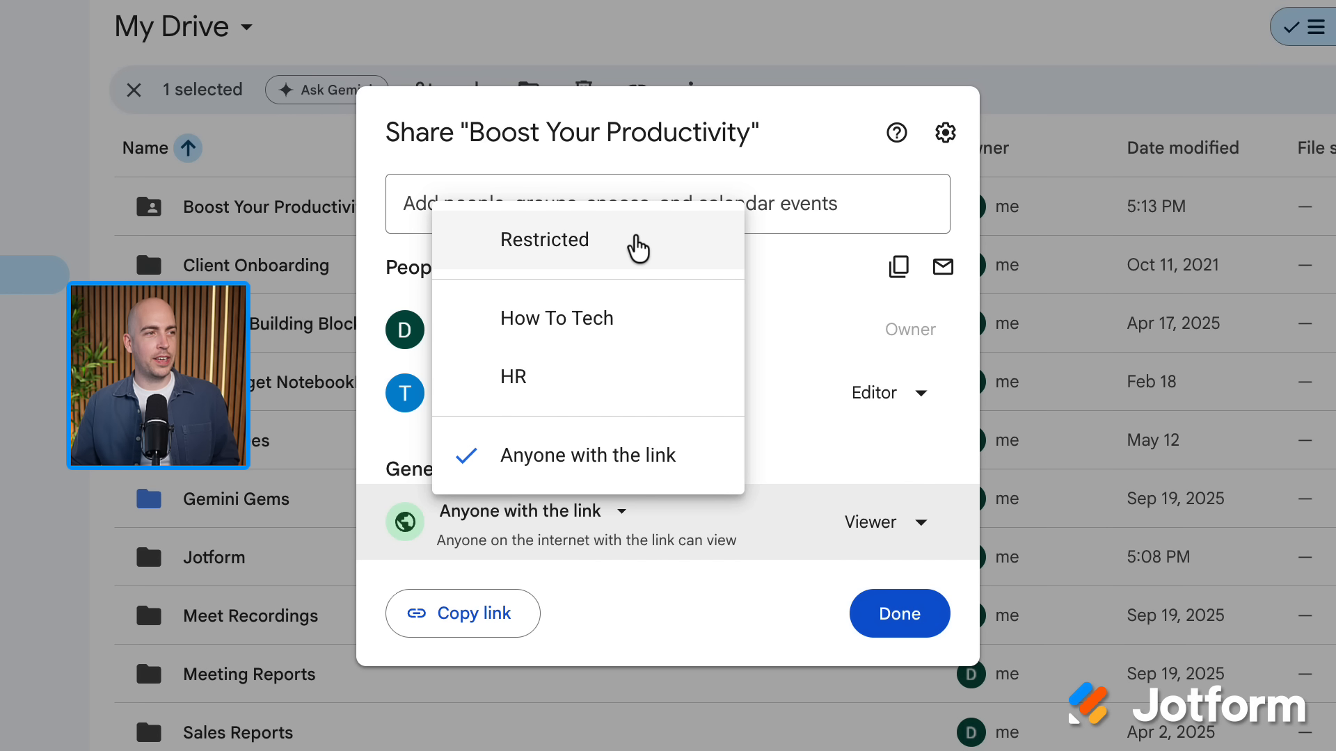
left_click(633, 236)
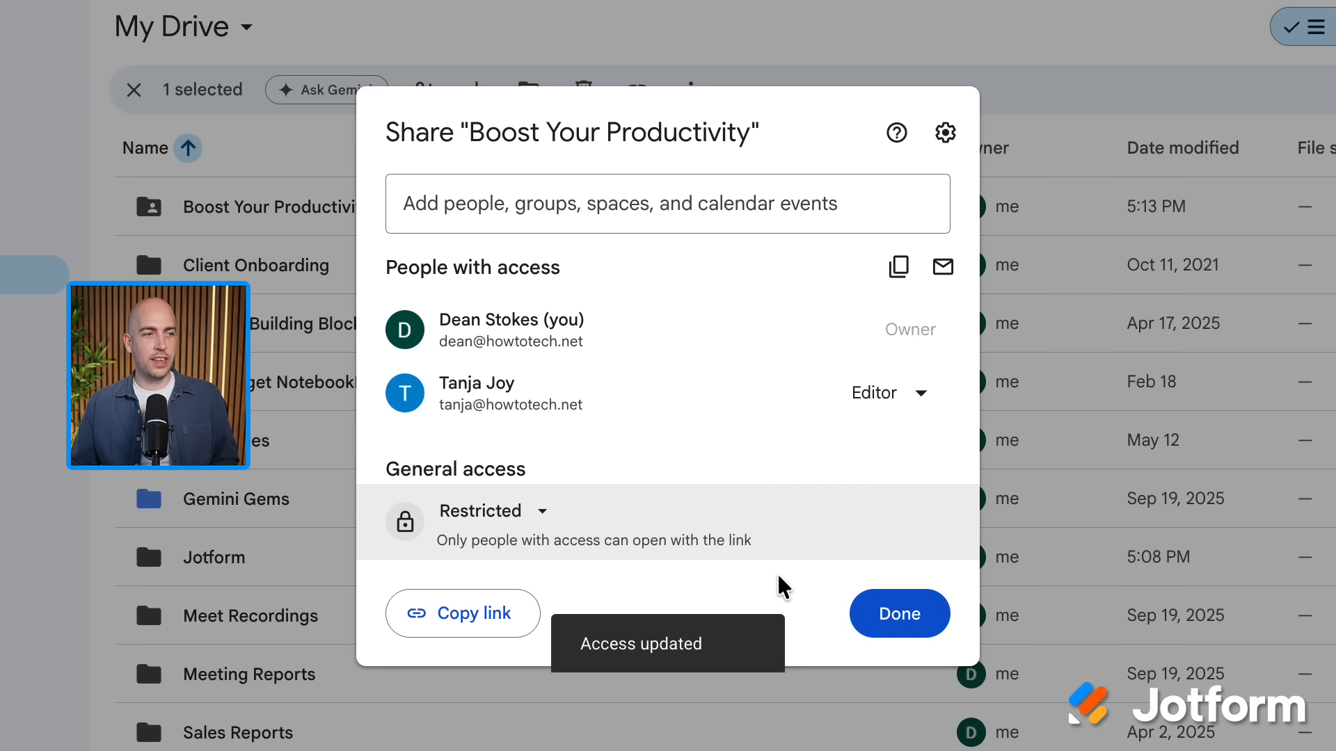
left_click(935, 633)
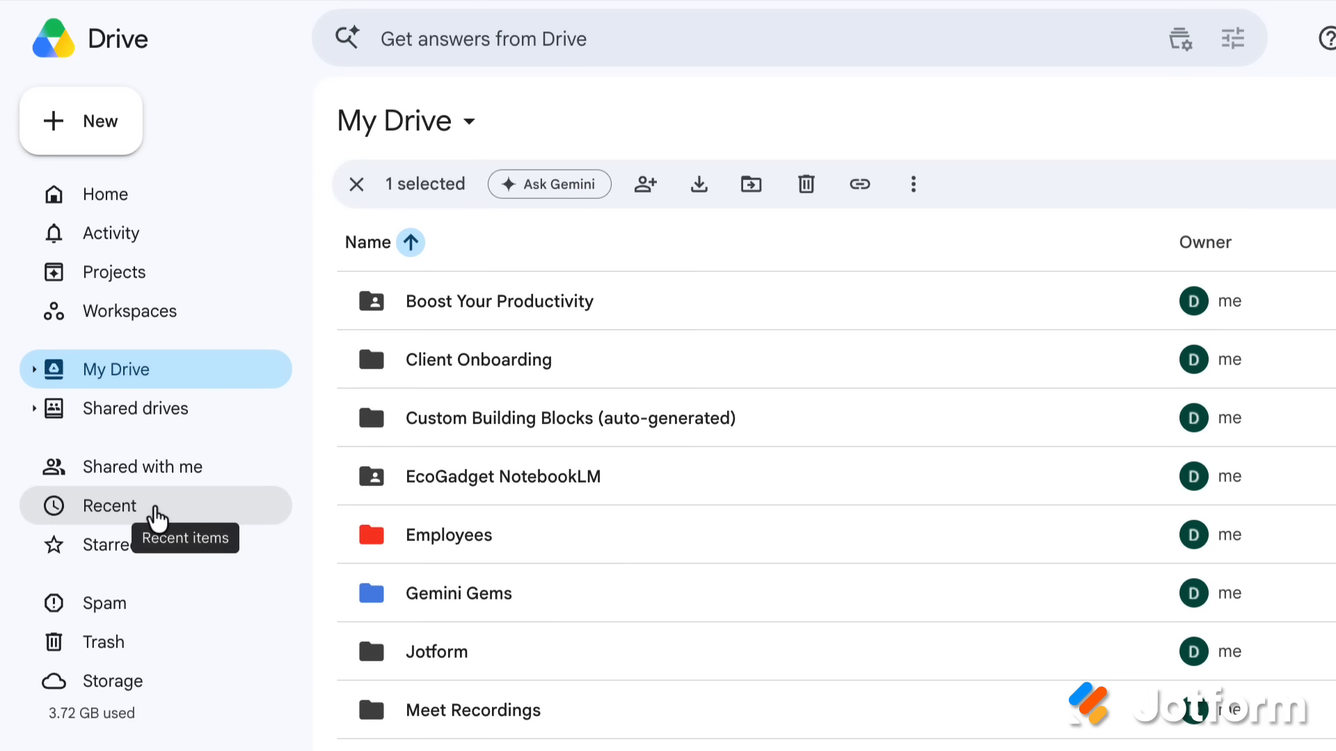
Step: Browse Recent, Starred and Shared with me, then begin searching Drive for 'ecogadget'
left_click(156, 519)
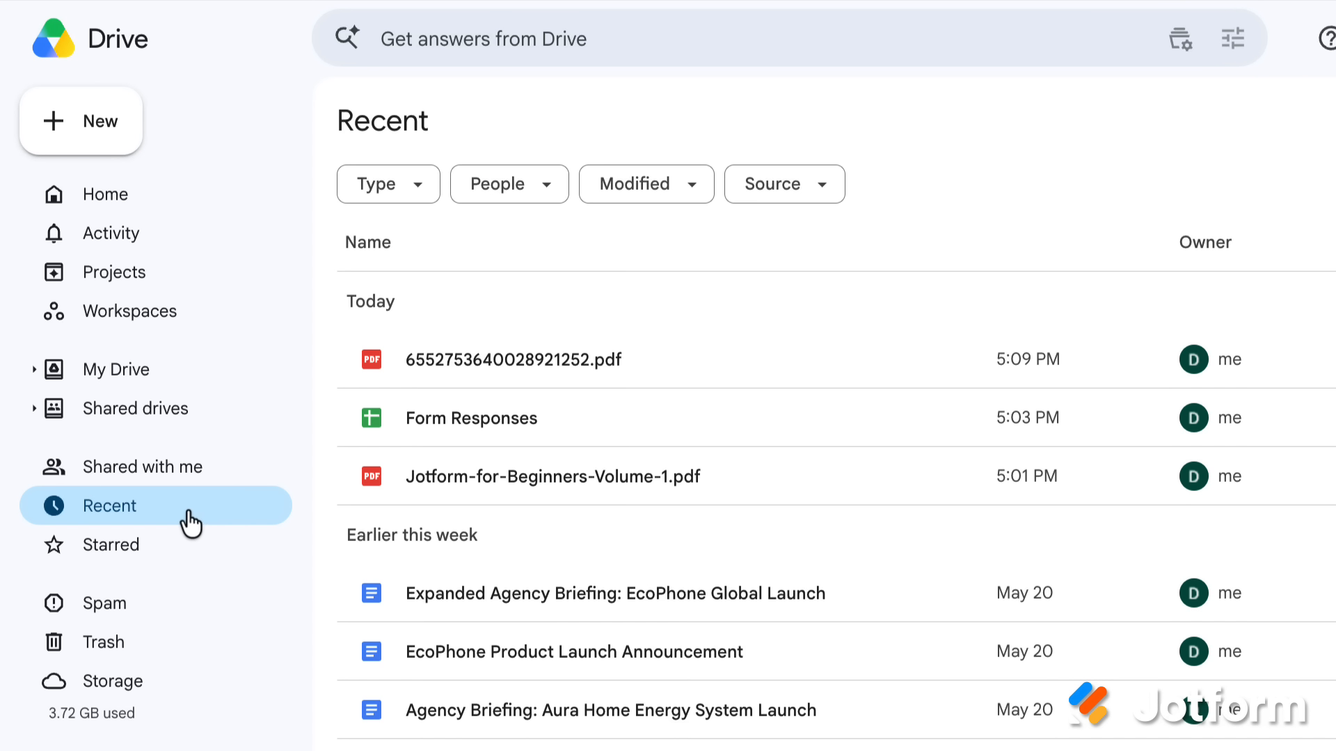
left_click(167, 562)
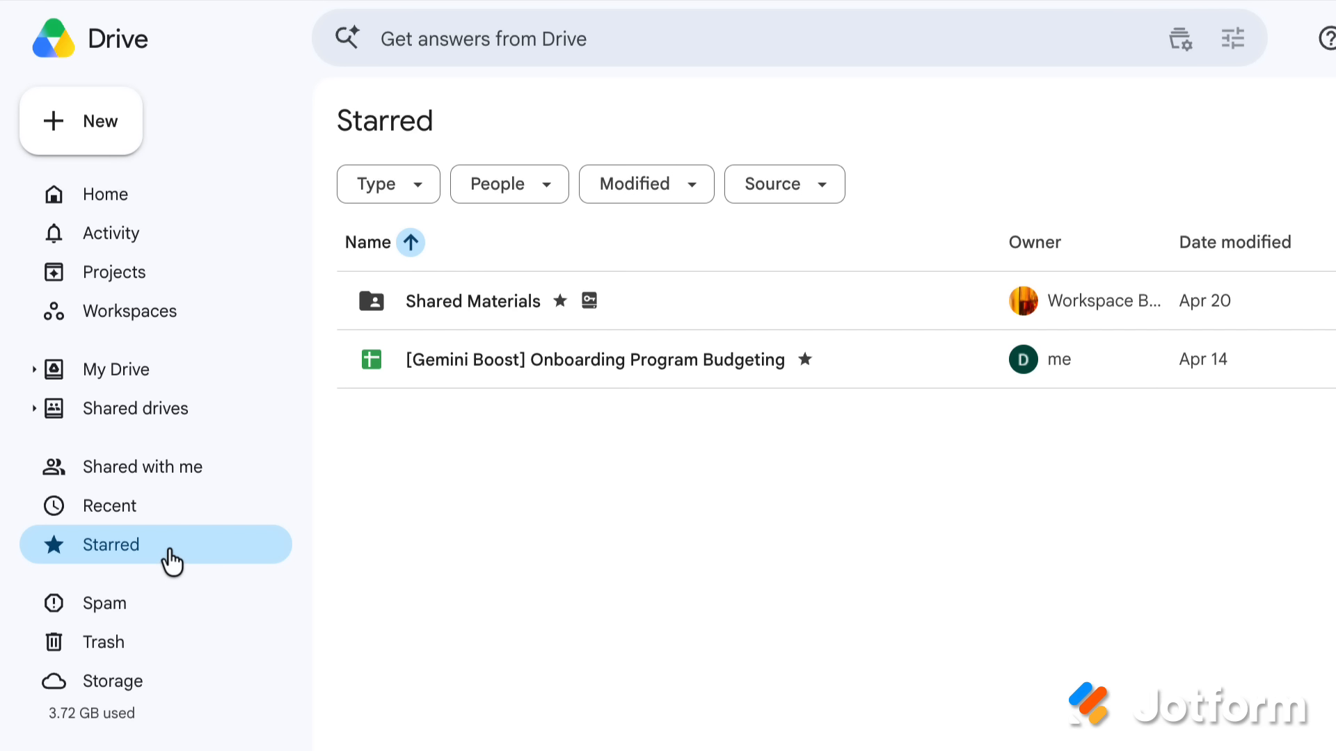
left_click(212, 468)
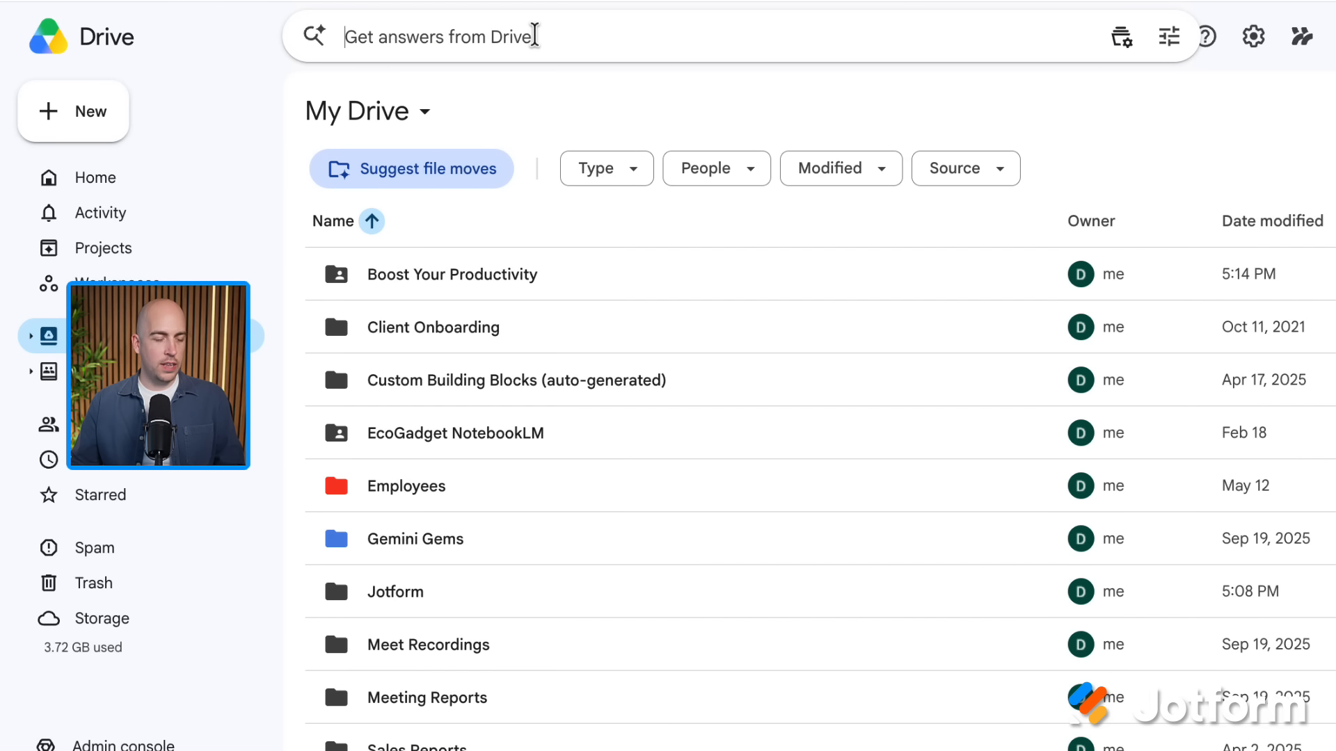
type("ecogadget")
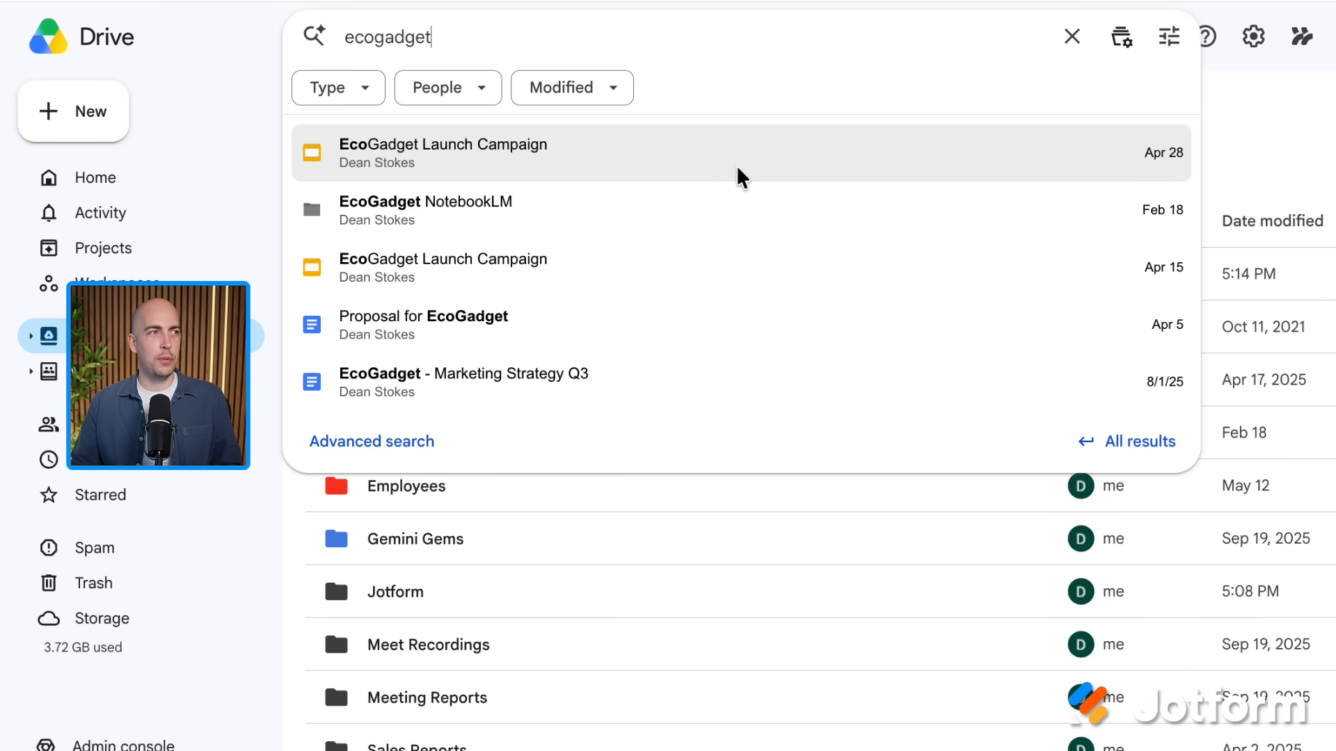
Step: Run the full 'ecogadget' search and scroll through the matching files
key("Return")
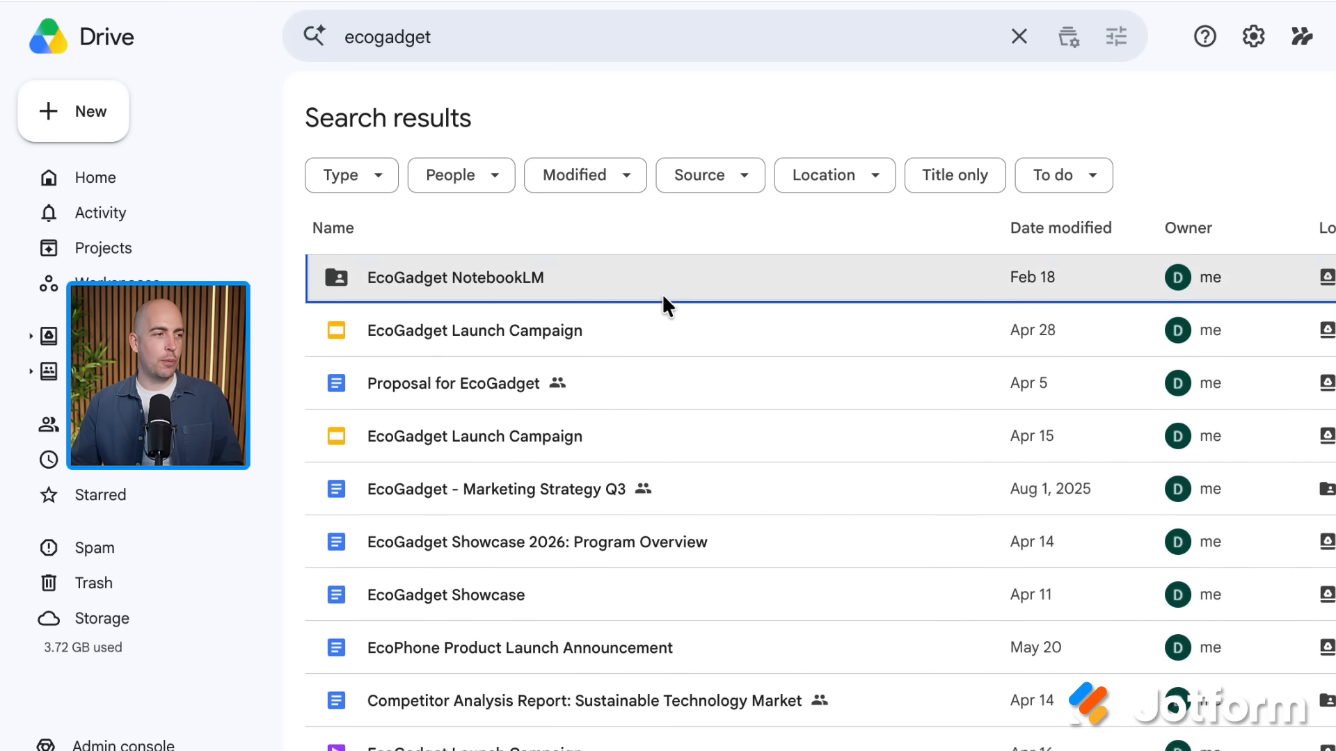
scroll(662, 294, "down", 5)
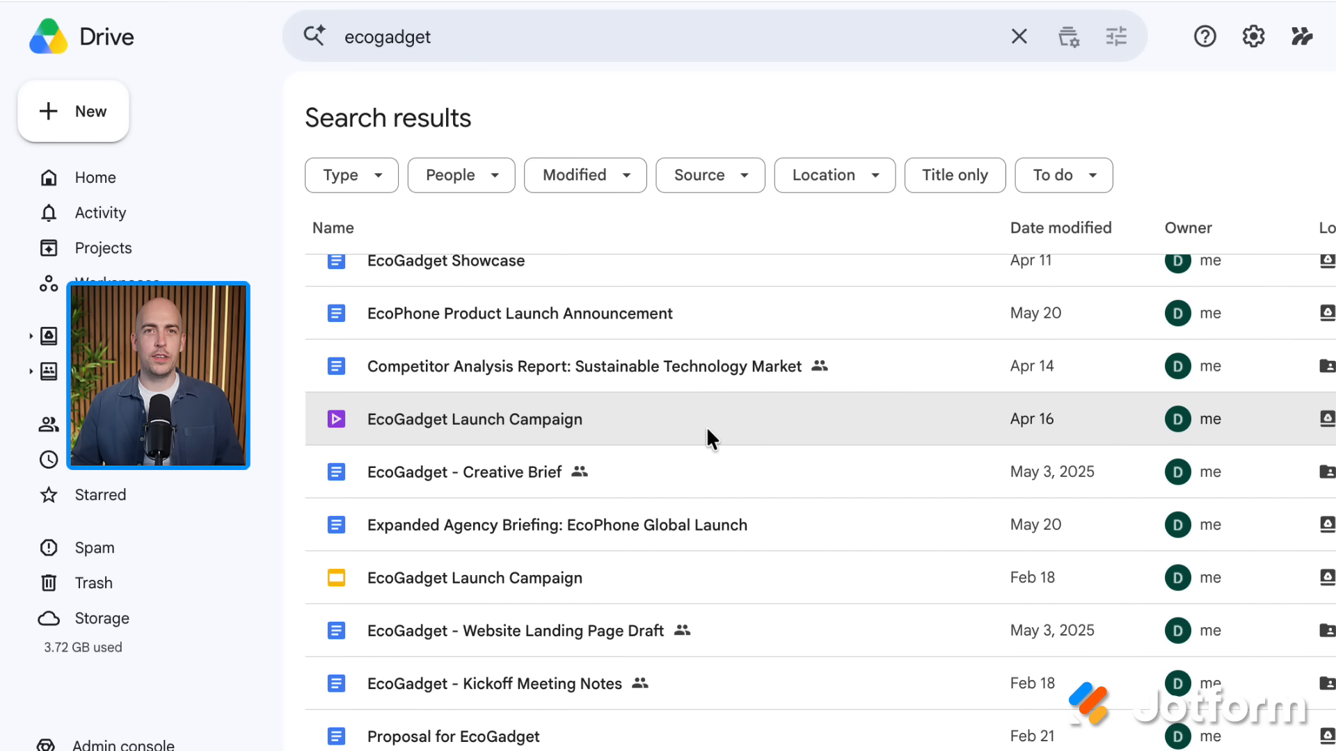
scroll(707, 428, "up", 5)
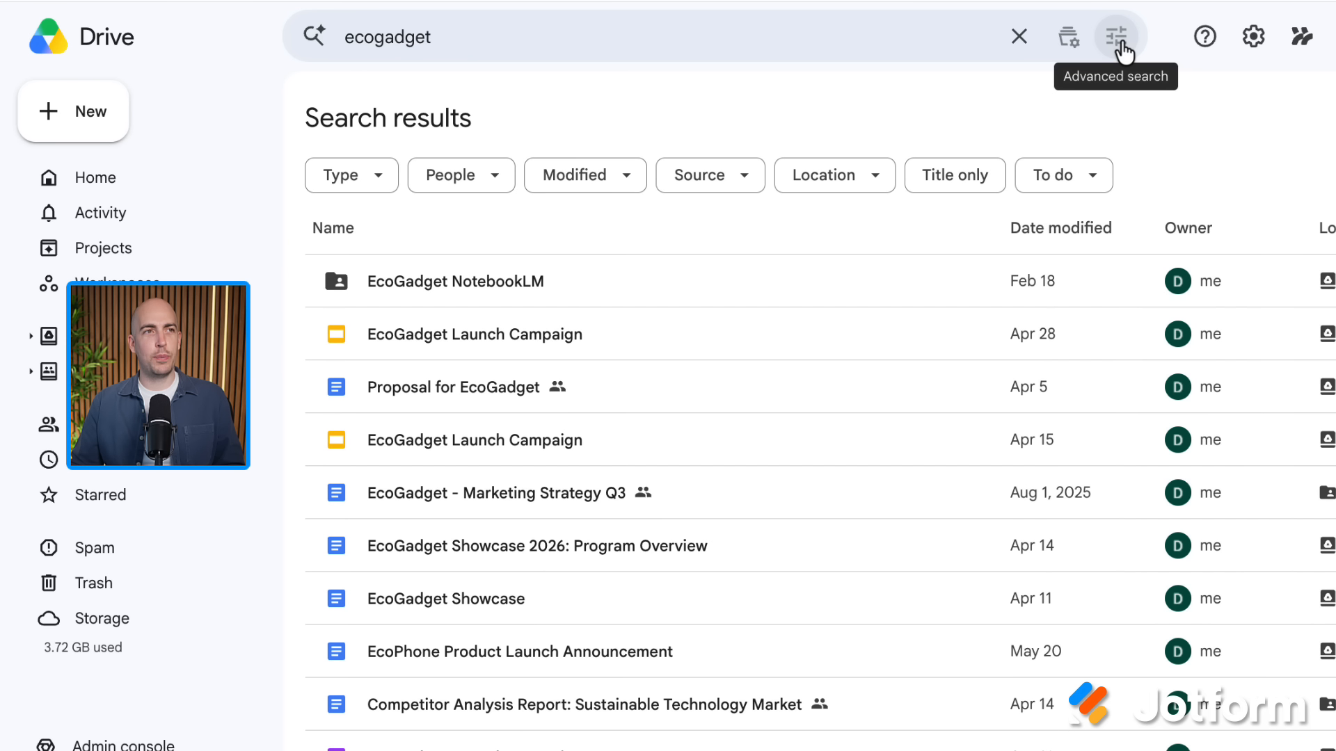
Step: Use Advanced search to limit the 'ecogadget' results to Documents only
left_click(1118, 38)
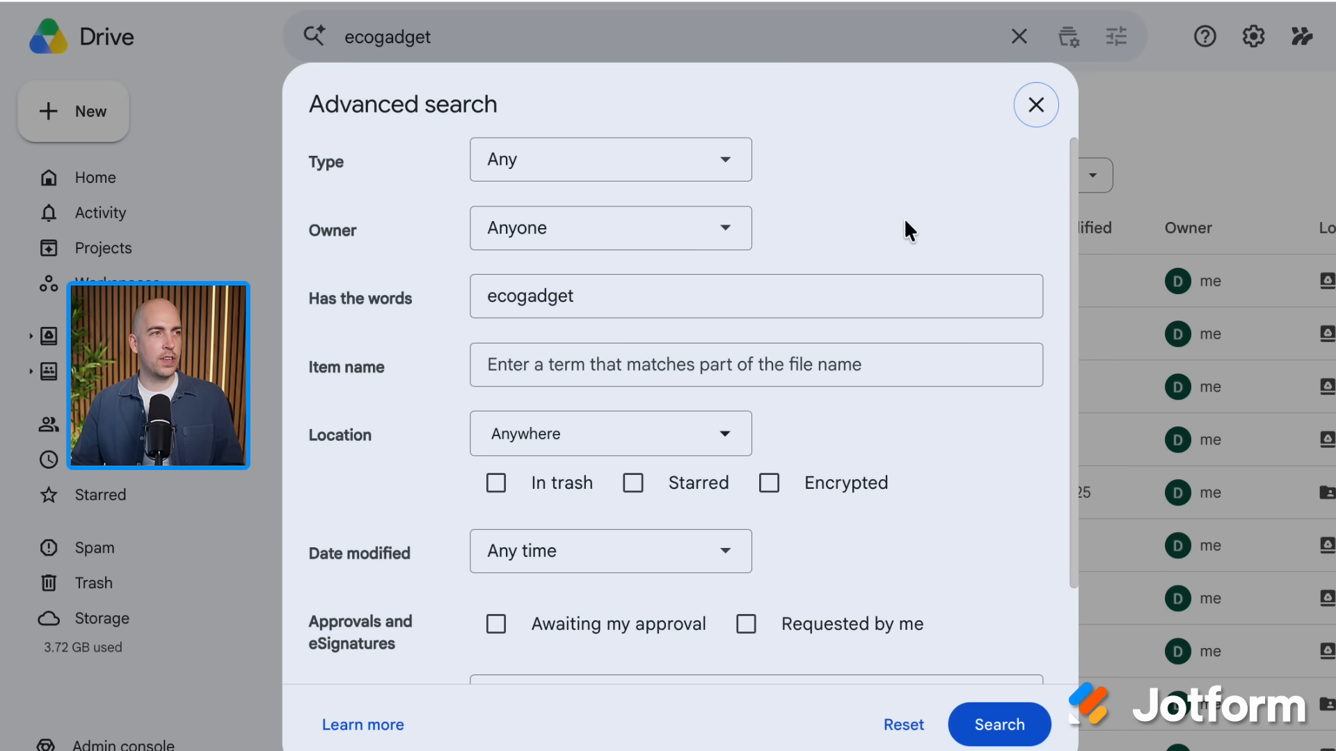
left_click(724, 173)
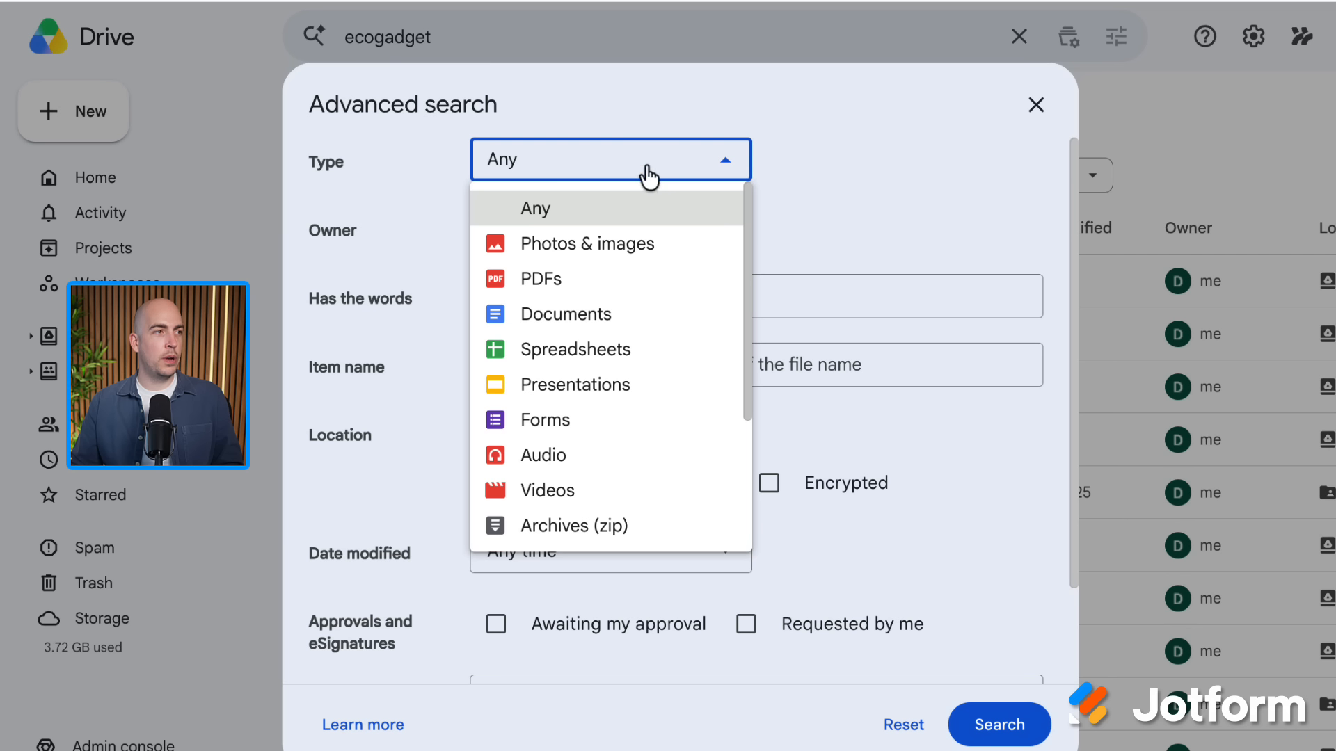
left_click(610, 320)
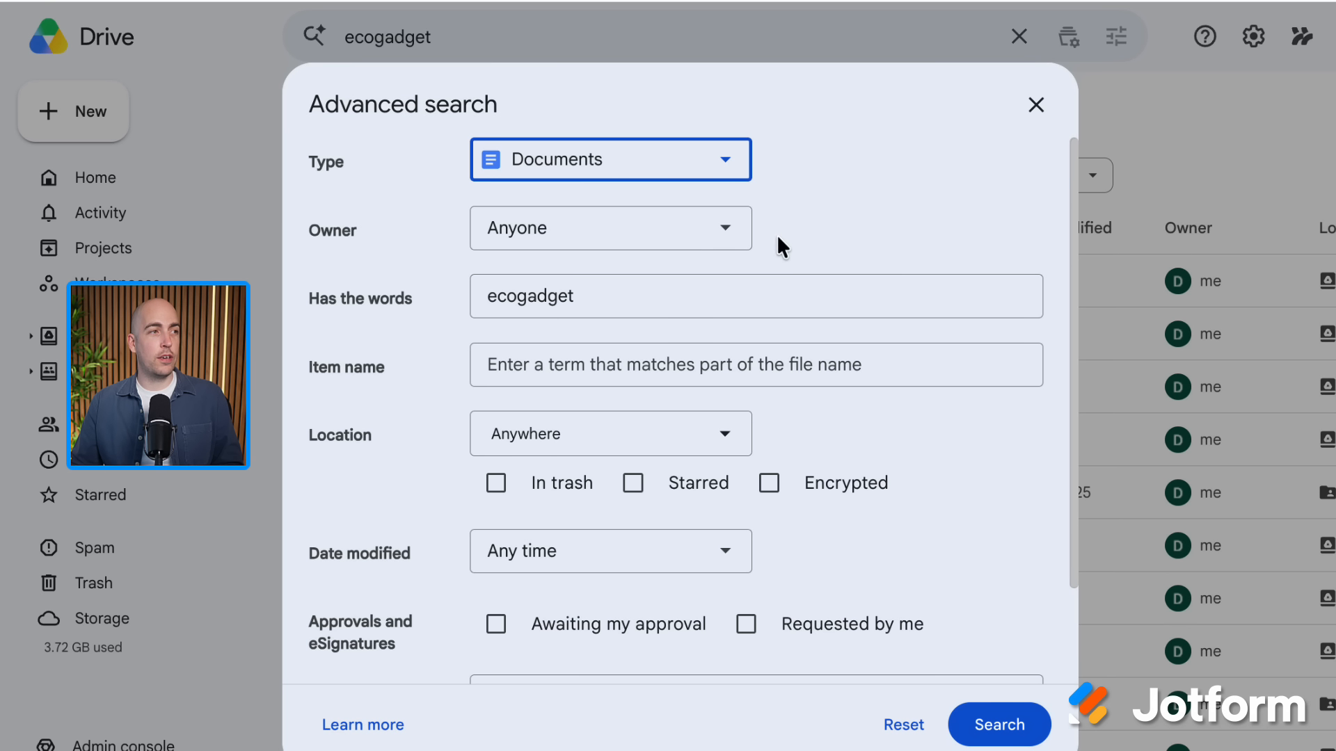
left_click(821, 201)
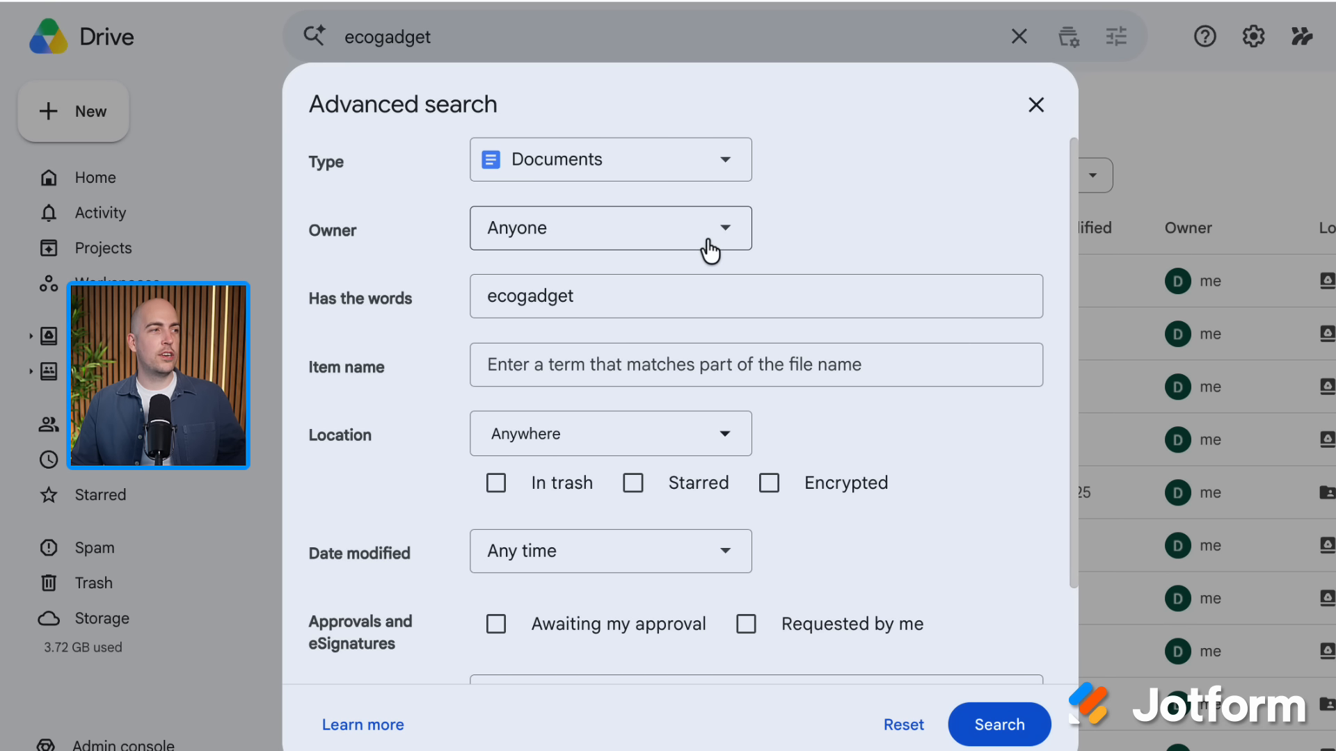
scroll(779, 313, "down", 2)
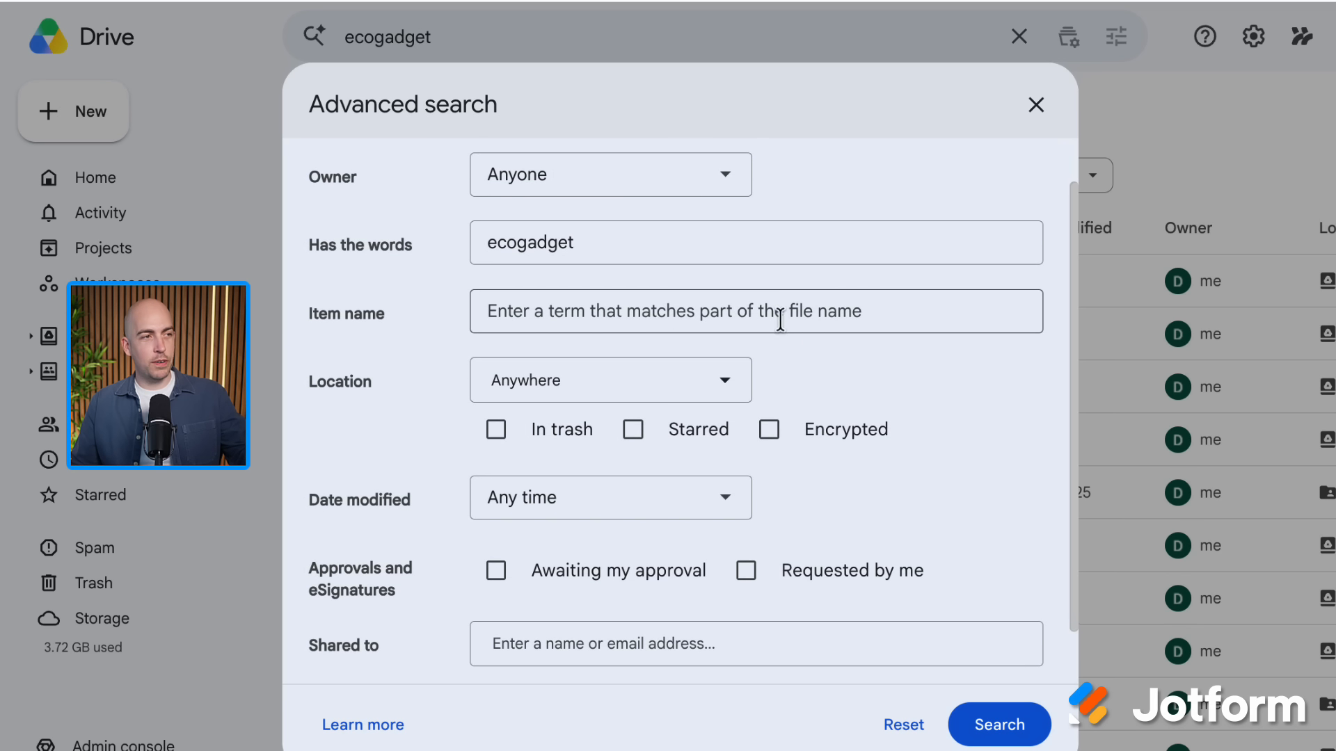
scroll(809, 332, "down", 1)
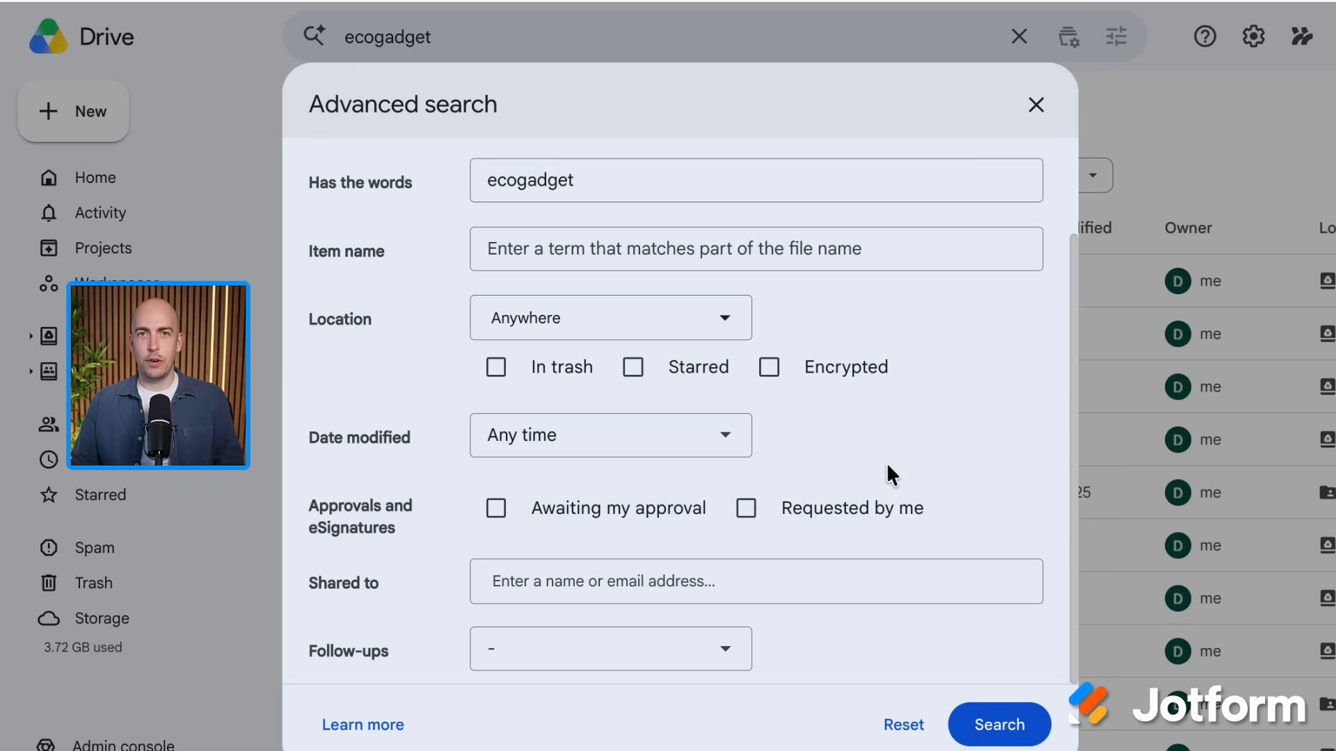
left_click(999, 725)
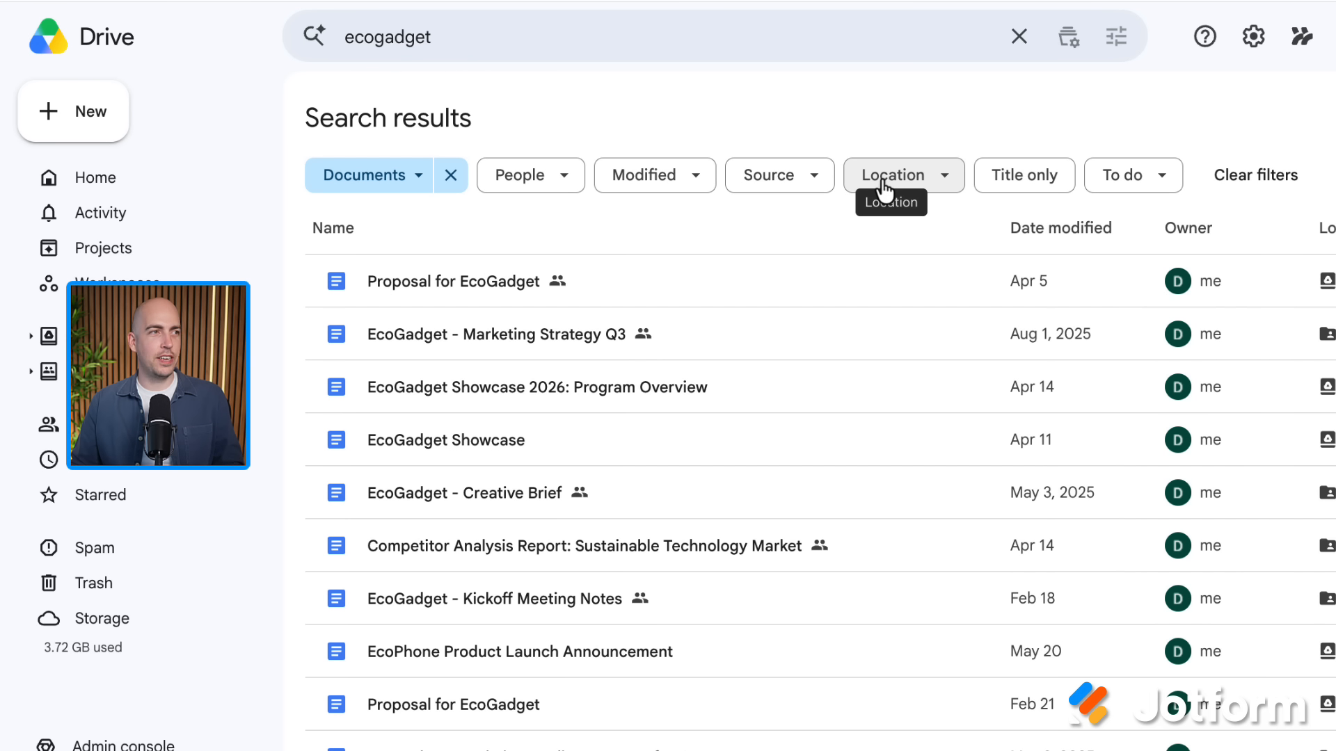
Step: Filter the Documents search to files owned by a chosen colleague, which returns no results
left_click(565, 186)
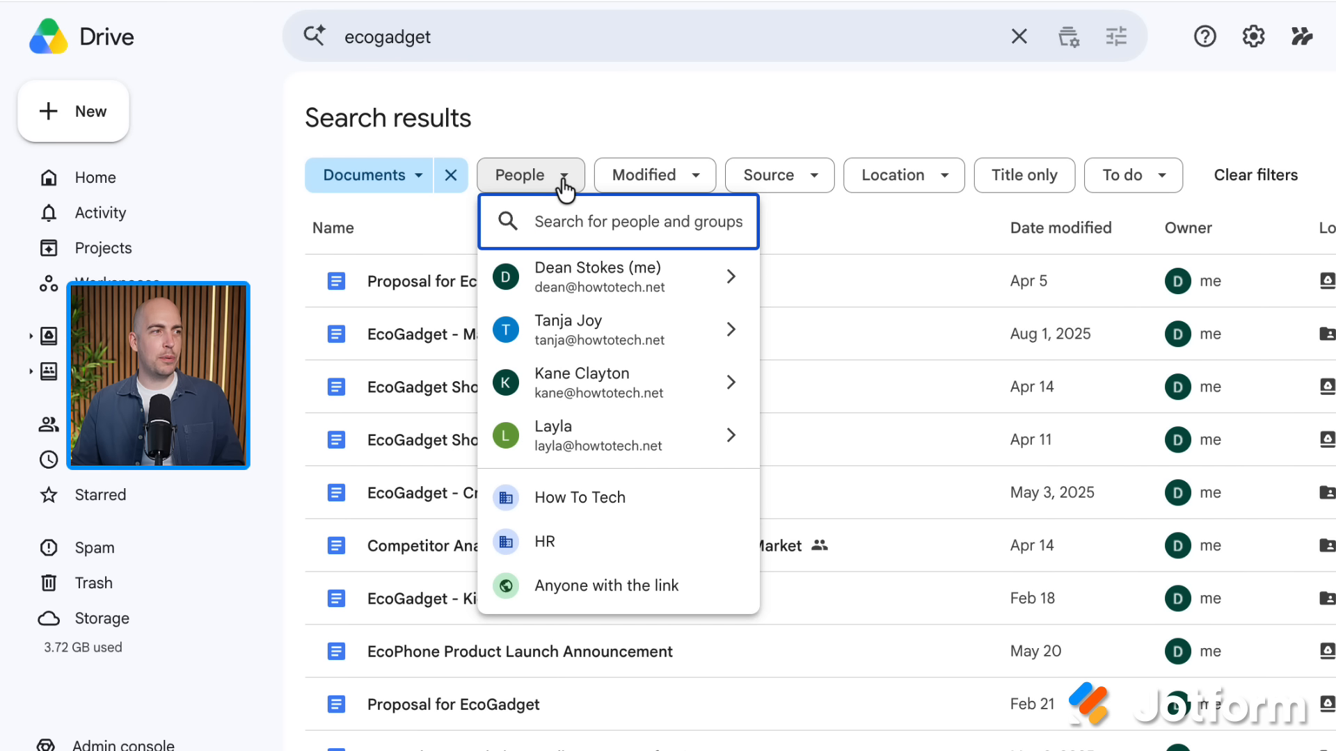
mouse_move(592, 321)
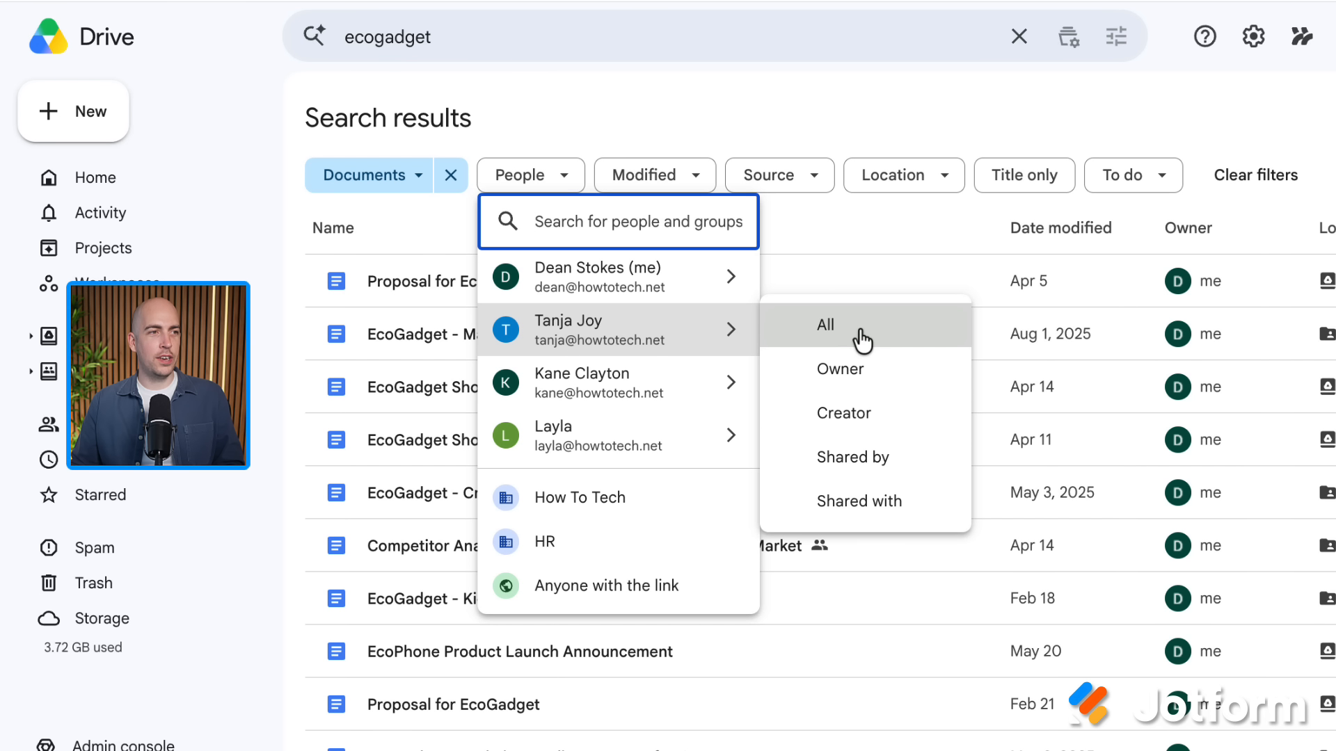
left_click(883, 371)
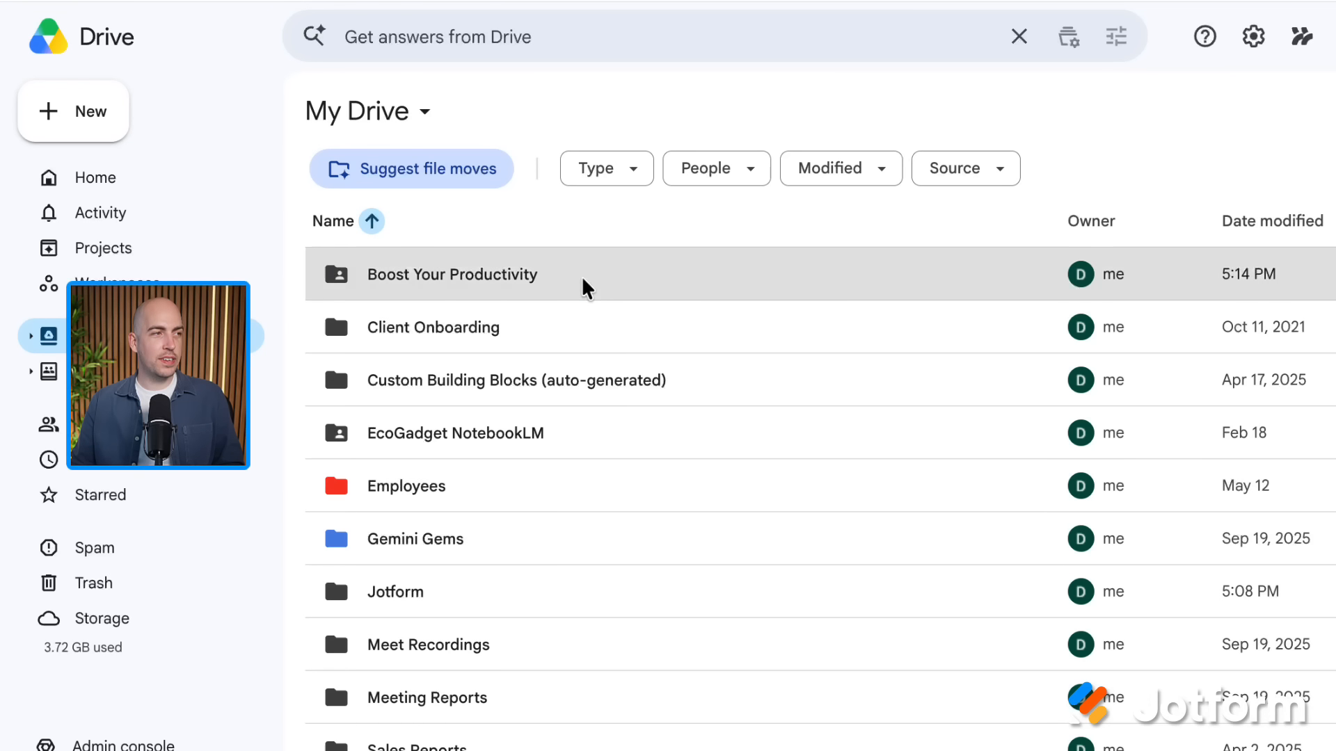
Step: Check the action menus for Boost Your Productivity and the Gemini Boost keynote video, then open the folder
right_click(583, 286)
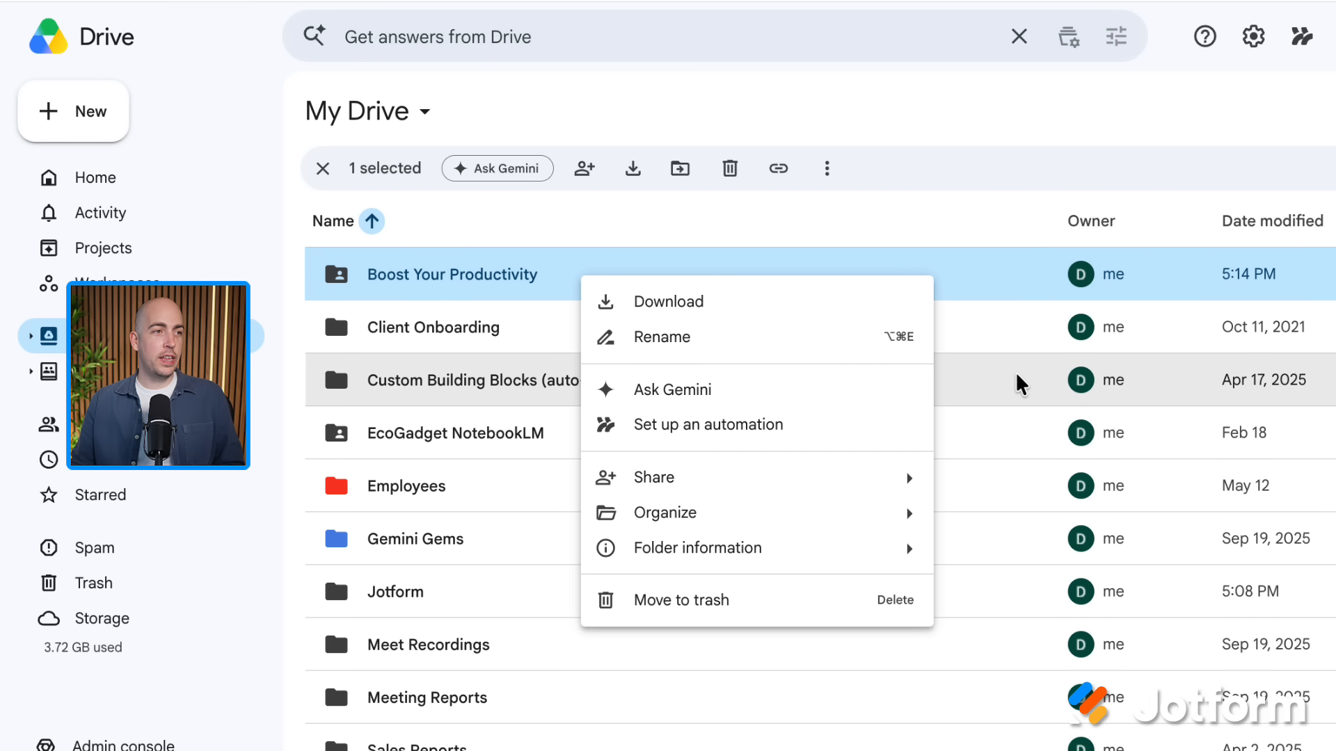
scroll(1017, 381, "down", 10)
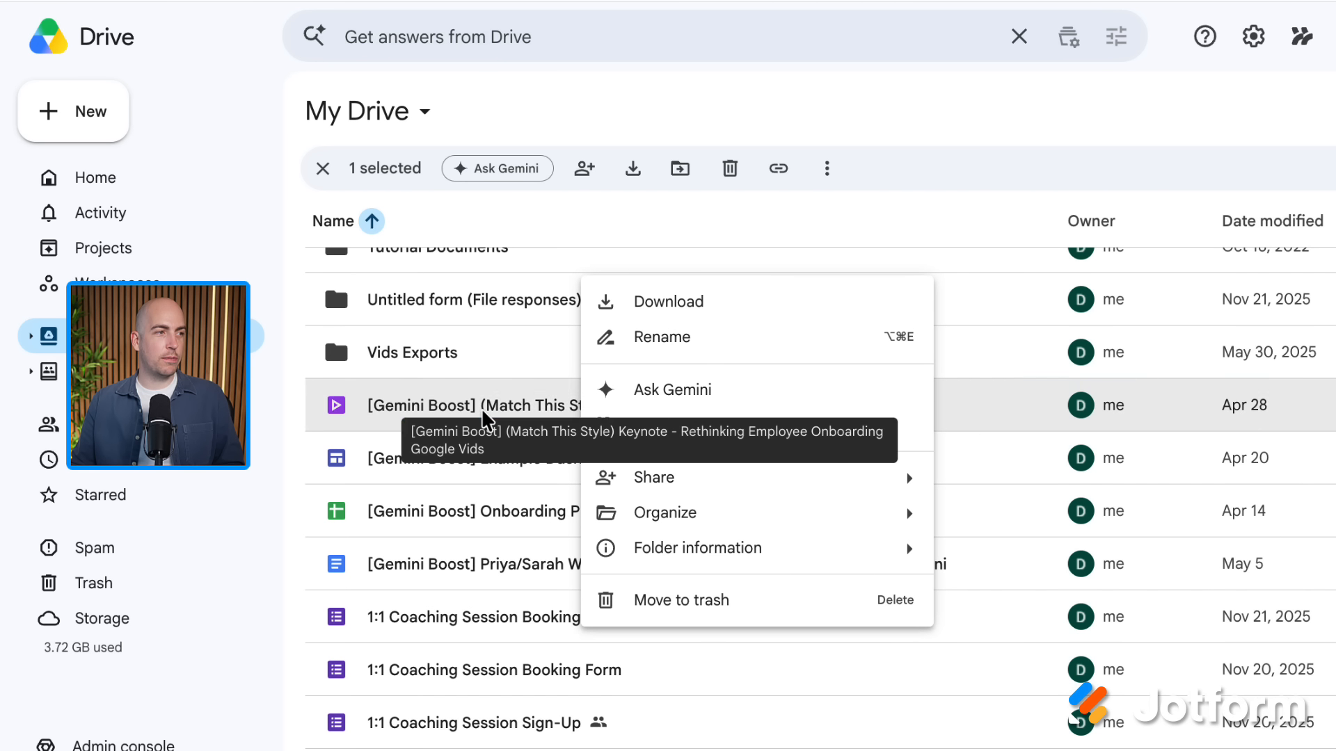
right_click(483, 409)
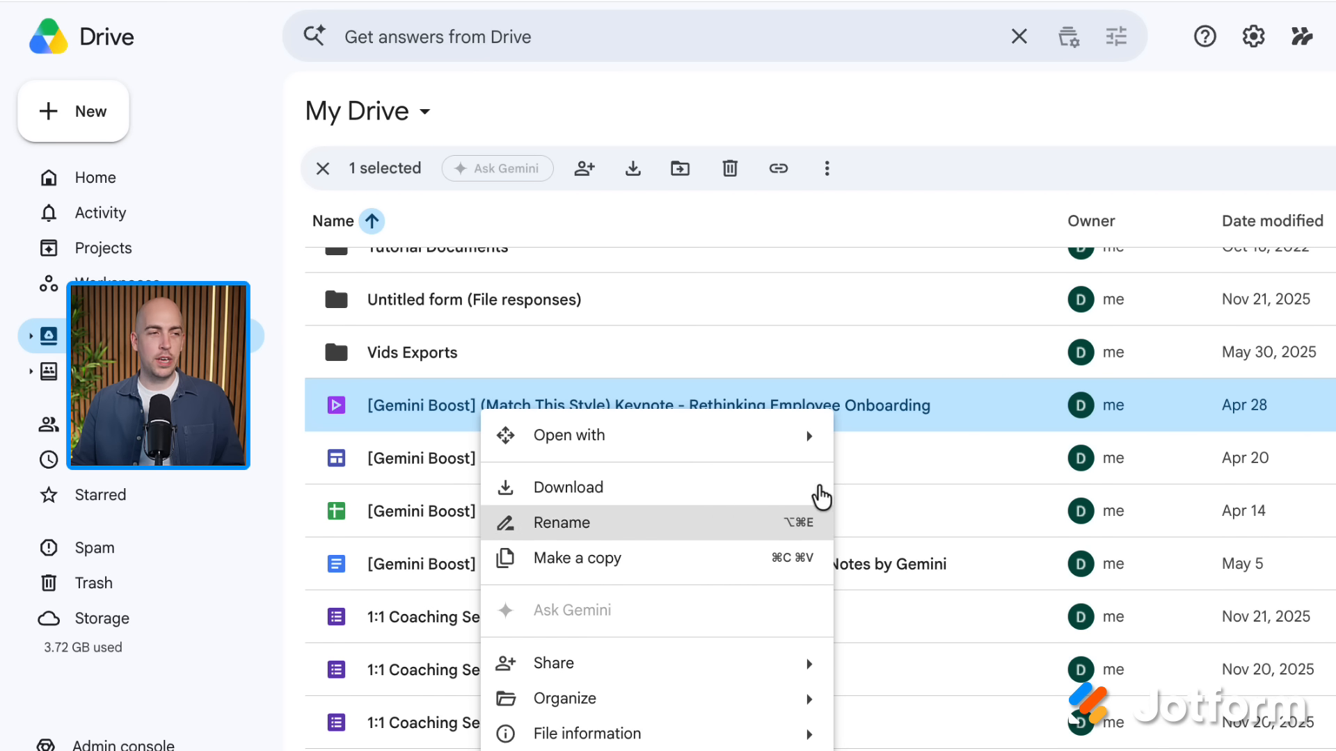
scroll(916, 441, "up", 10)
left_click(793, 278)
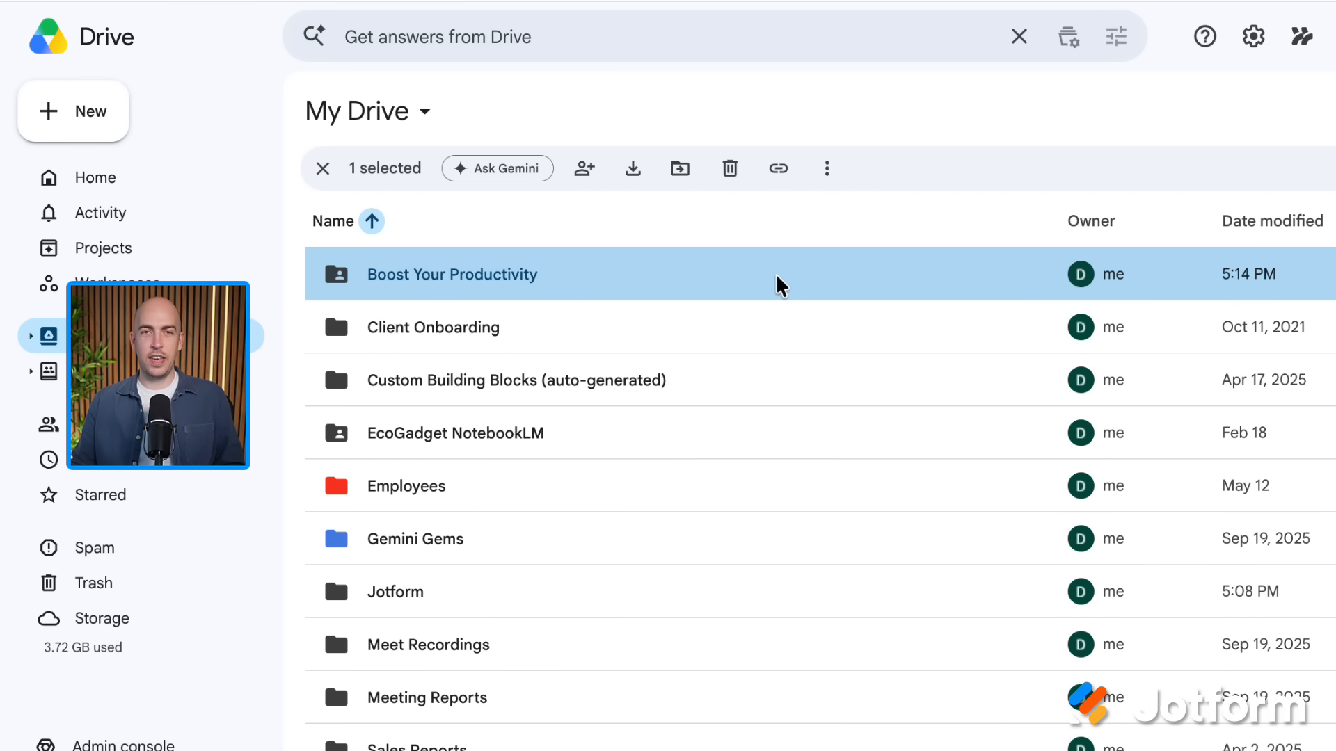
double_click(700, 283)
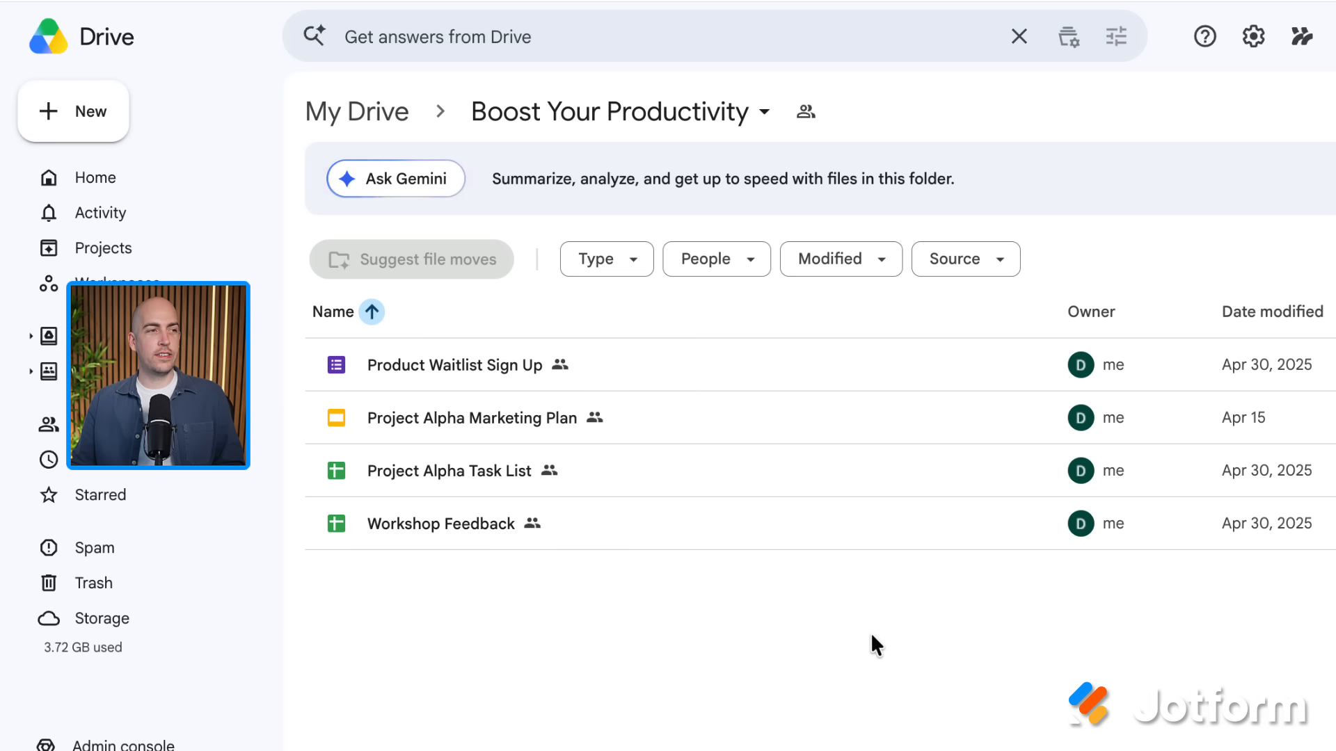
Step: Make copies of all four files in the Boost Your Productivity folder
left_click_drag(797, 620, 458, 366)
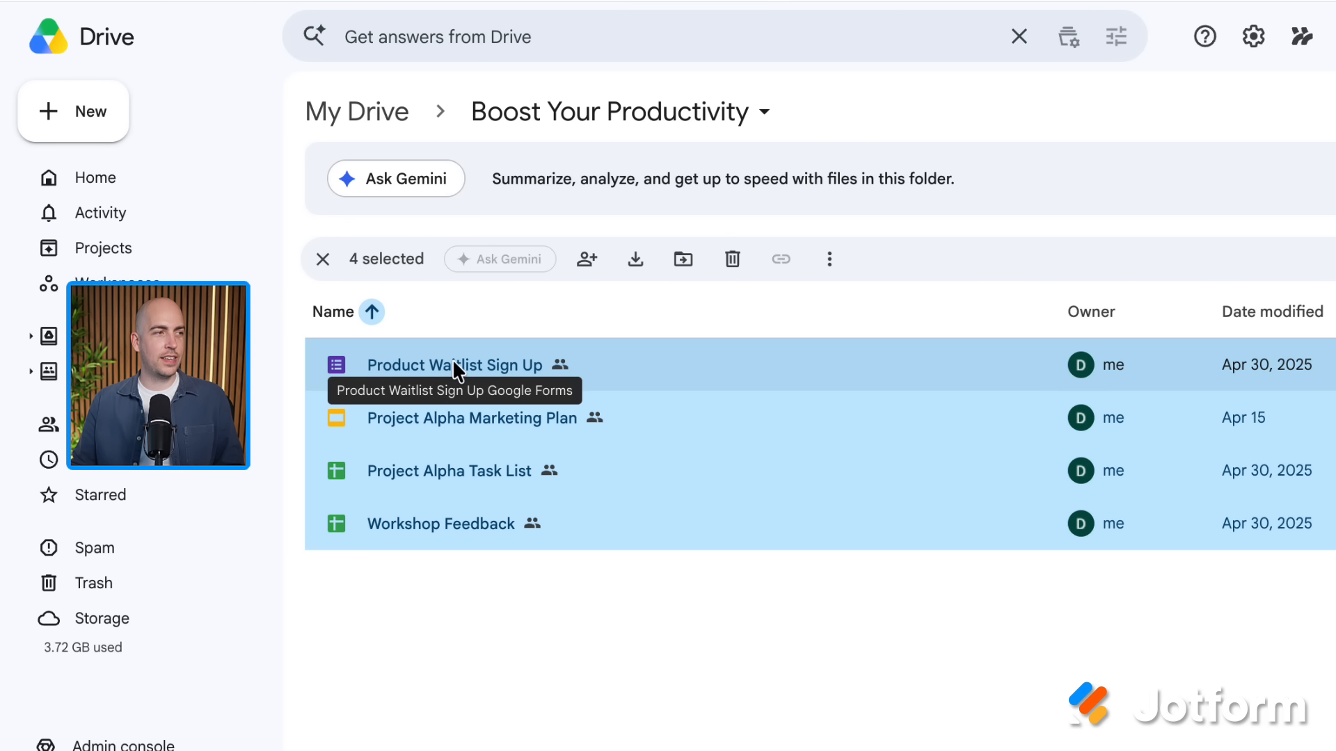
right_click(452, 359)
left_click(661, 504)
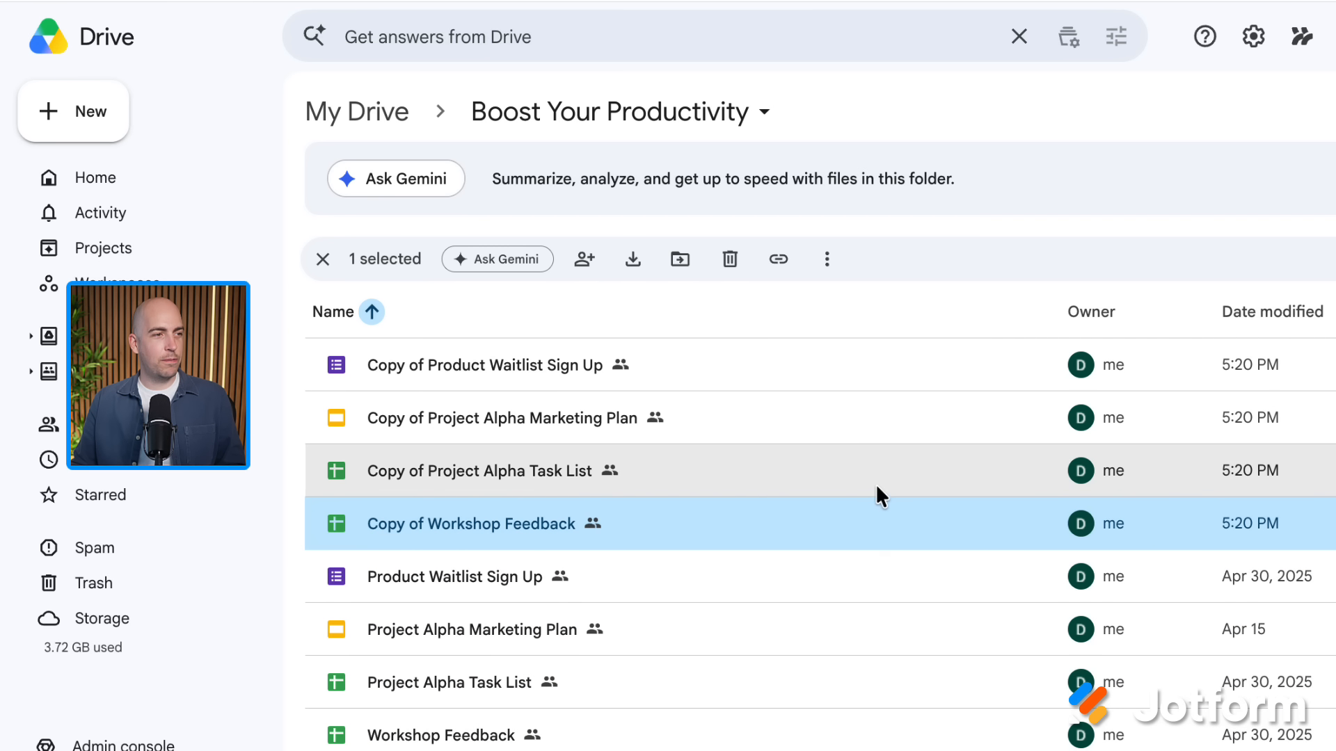
Step: Move the four copies, including Task List, Marketing Plan and Product Waitlist, into Client Onboarding
left_click(875, 482, "ctrl")
left_click(864, 418, "ctrl")
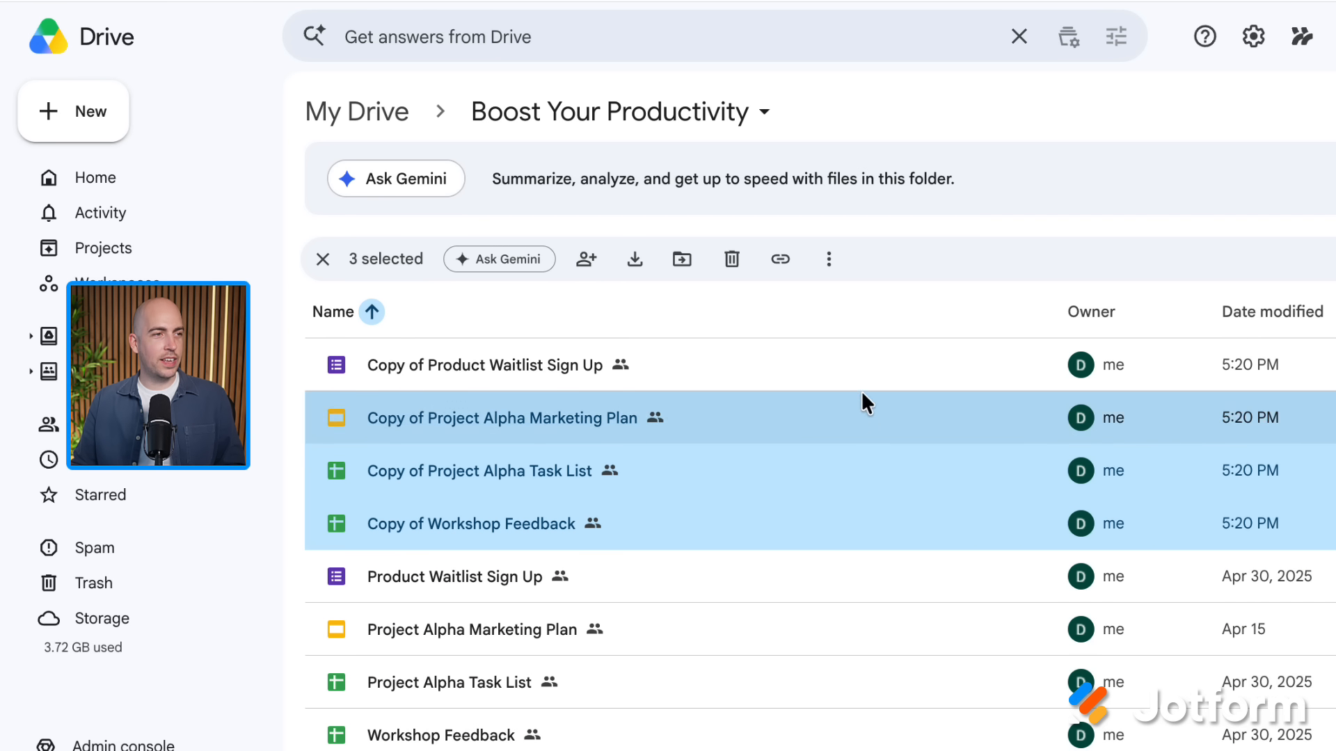
left_click(858, 380, "ctrl")
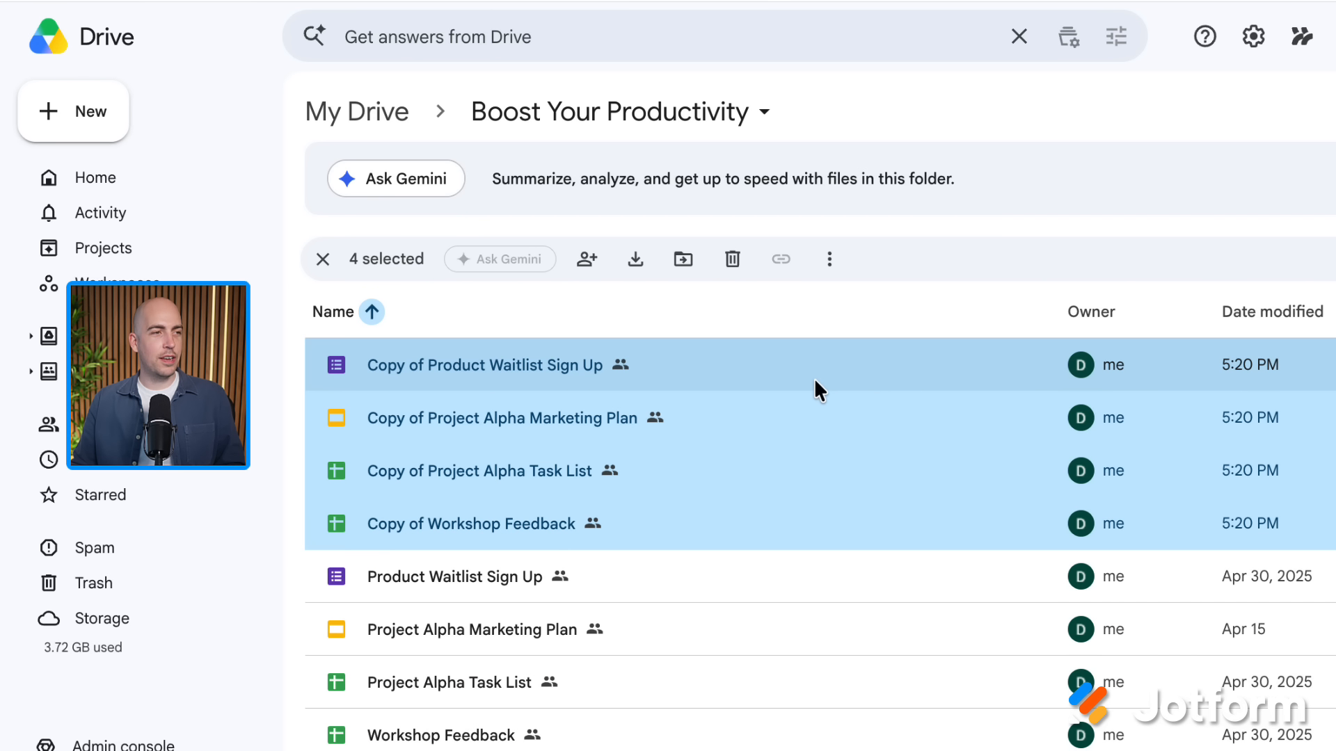
left_click_drag(814, 378, 156, 417)
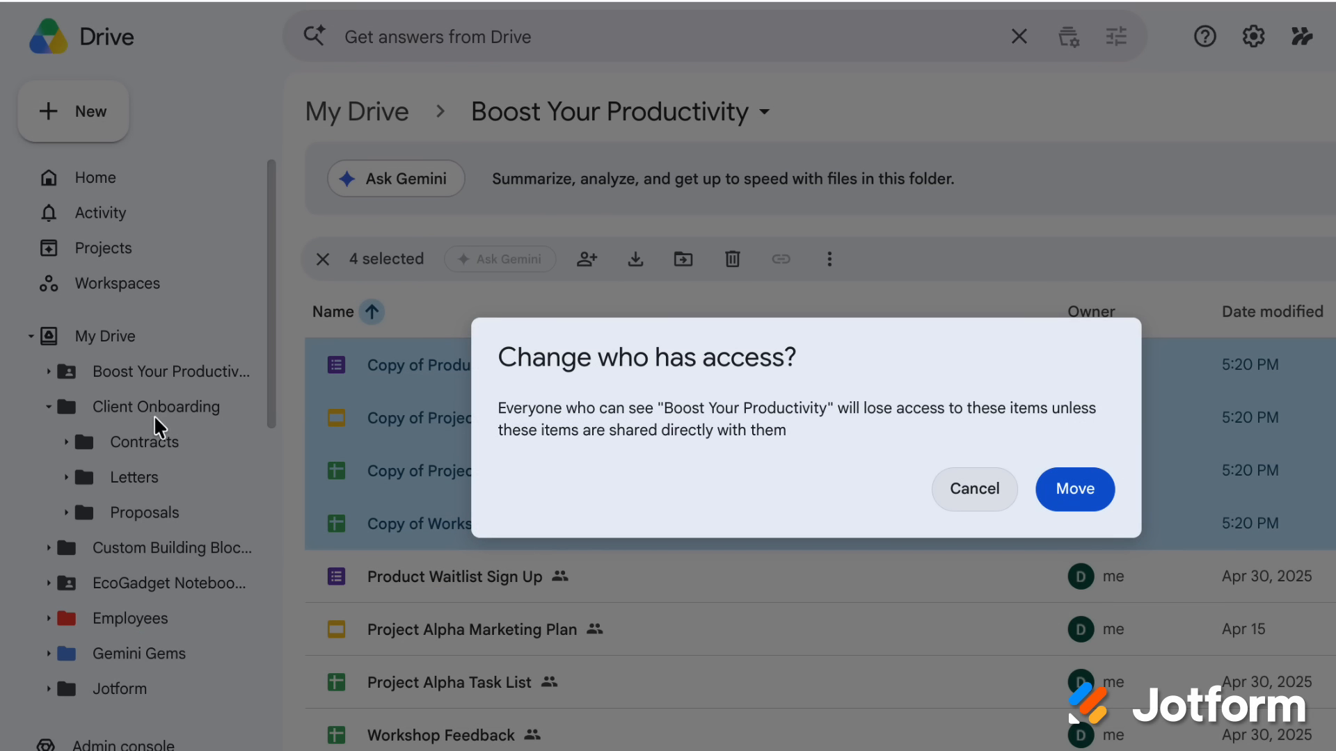